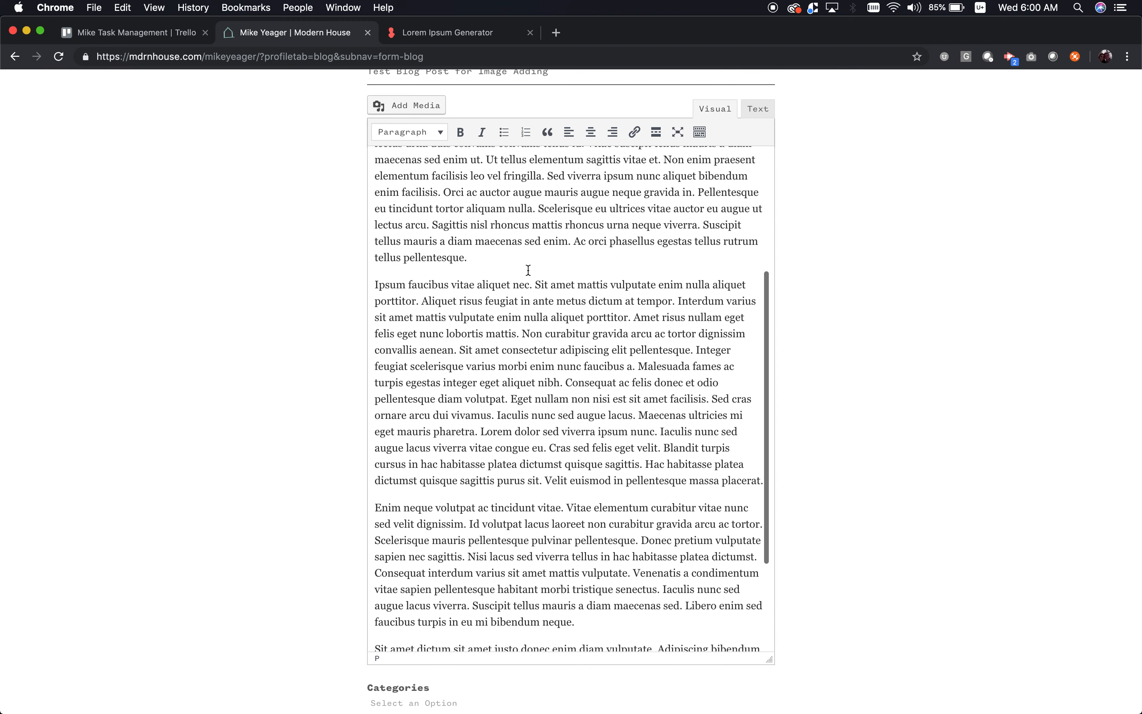
# - Scroll below the lorem ipsum text to the Categories field and Featured Image drop zone
pyautogui.scroll(-10, 528, 272)
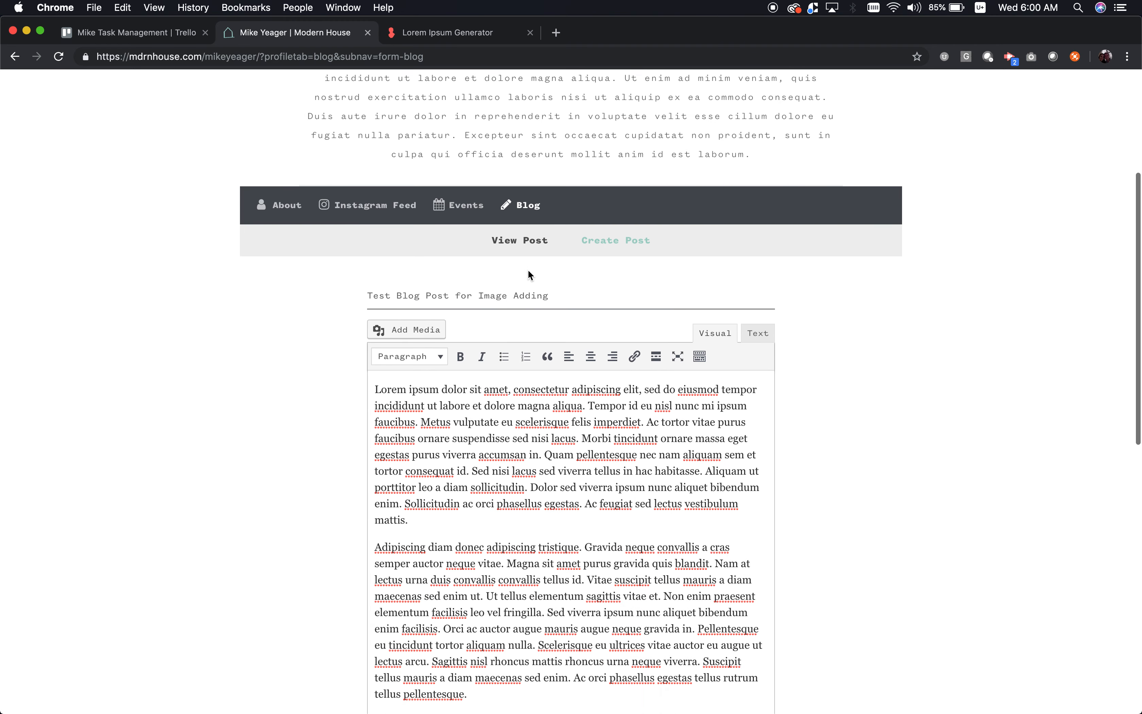
pyautogui.scroll(-8, 801, 312)
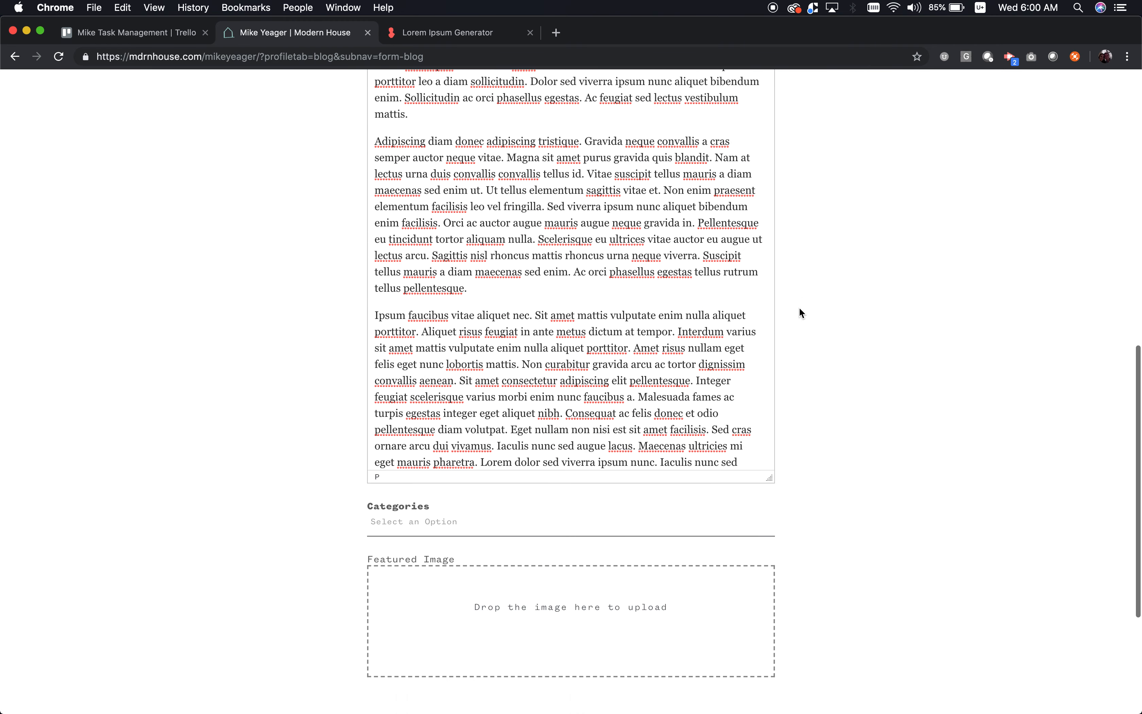
# - Tag the post with the author's personal category and the Oils category
pyautogui.click(453, 465)
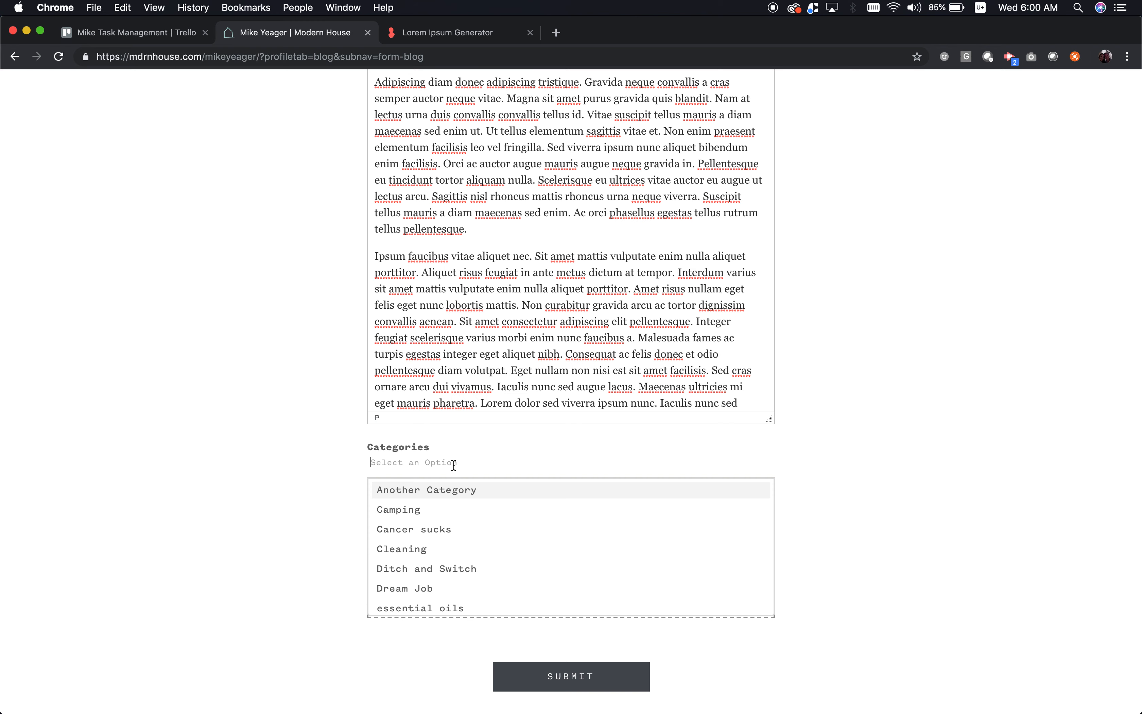
pyautogui.write("Mike's")
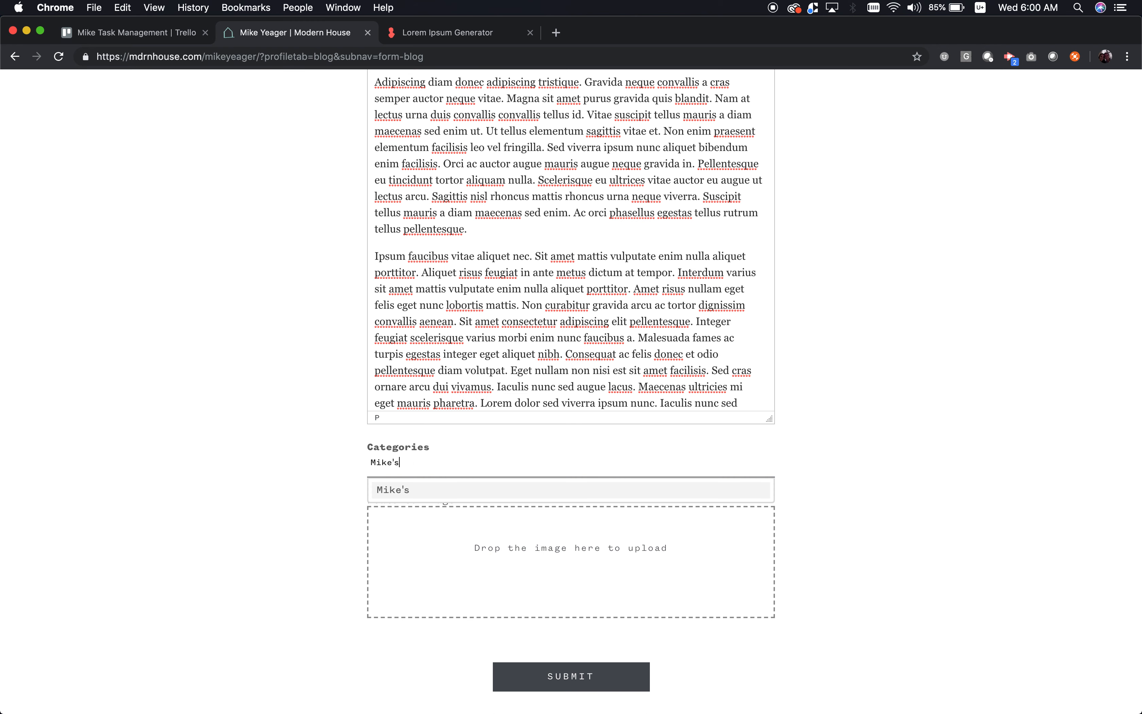
pyautogui.write(' Category')
pyautogui.press('Return')
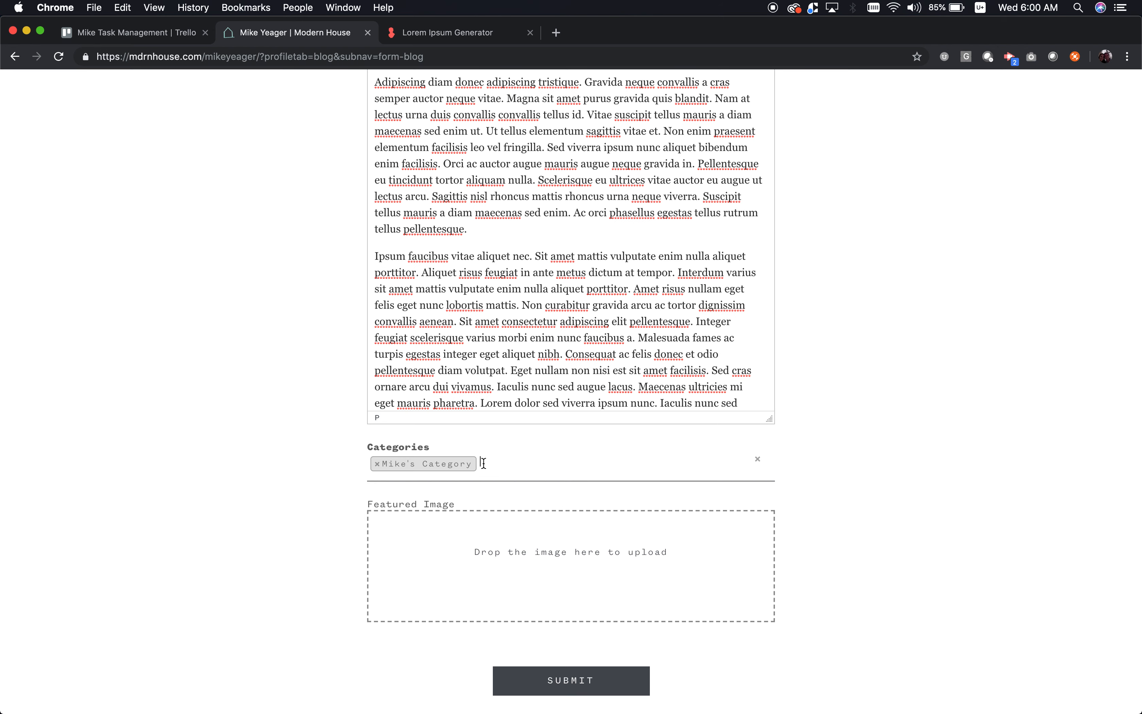
pyautogui.write('oi')
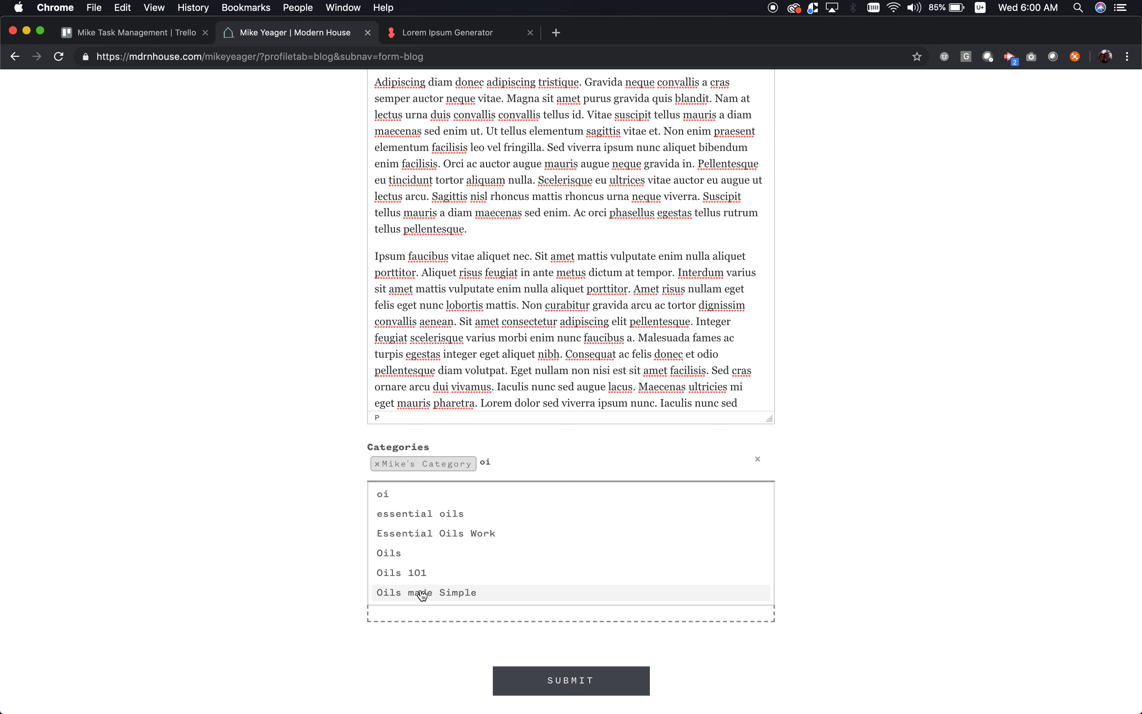
pyautogui.click(399, 560)
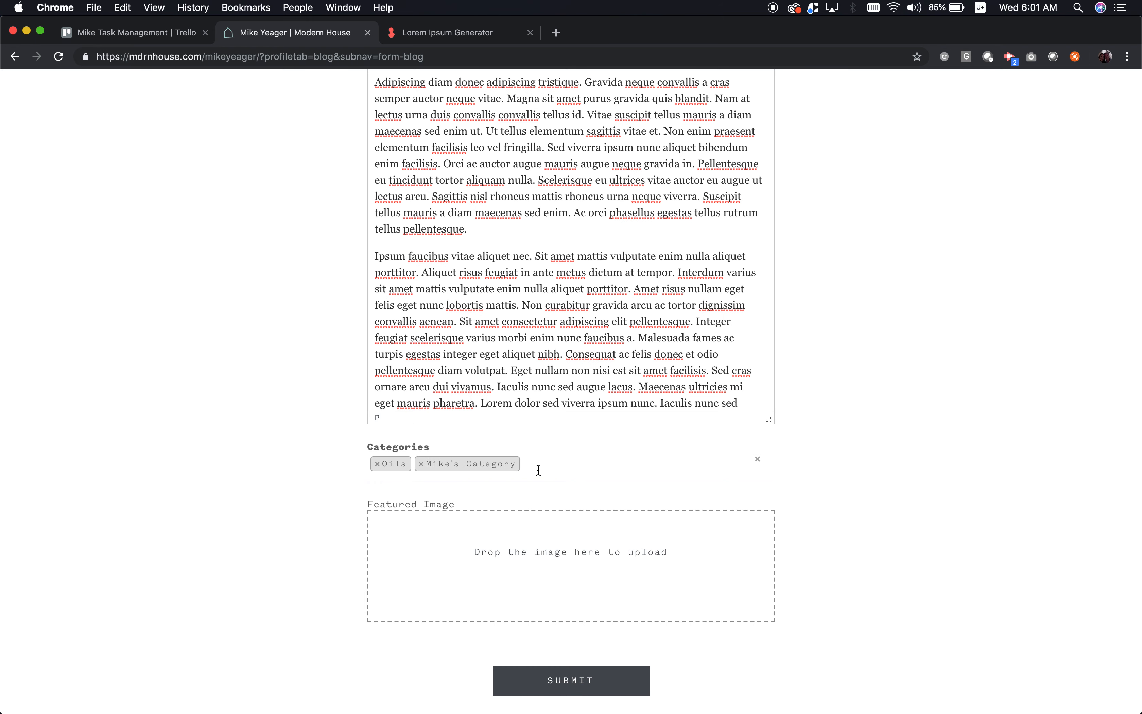
# - Add an 'Another Category' tag, then remove it again
pyautogui.click(524, 462)
pyautogui.write('Another Ca')
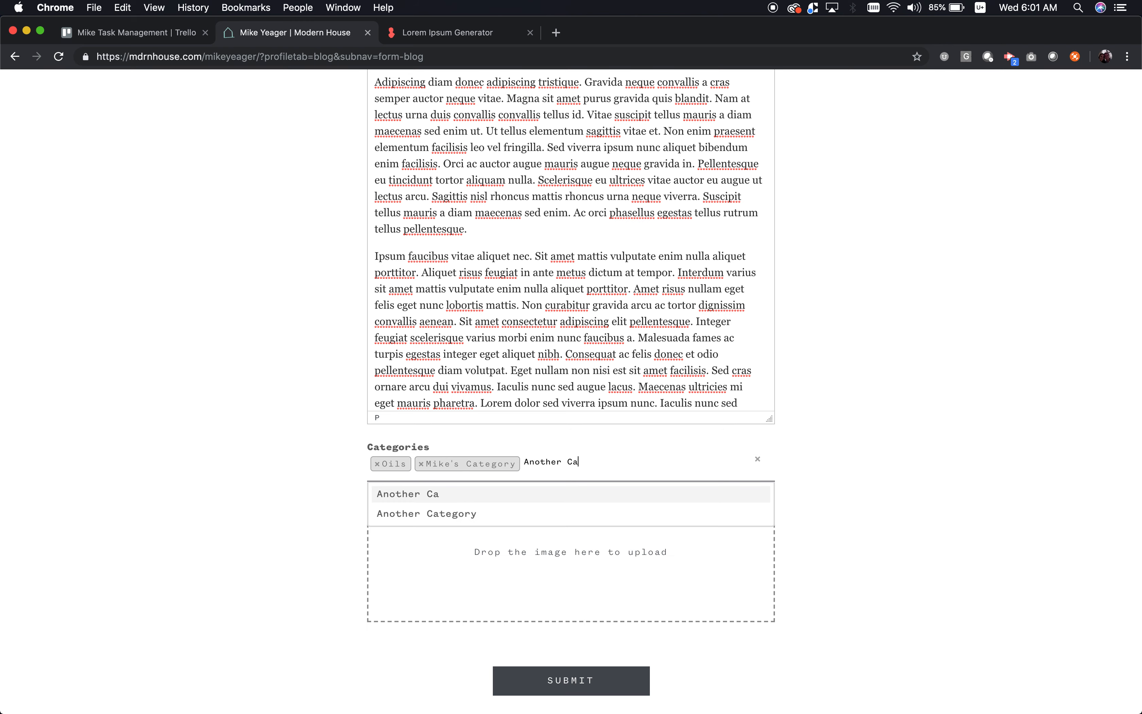
pyautogui.write('tegory')
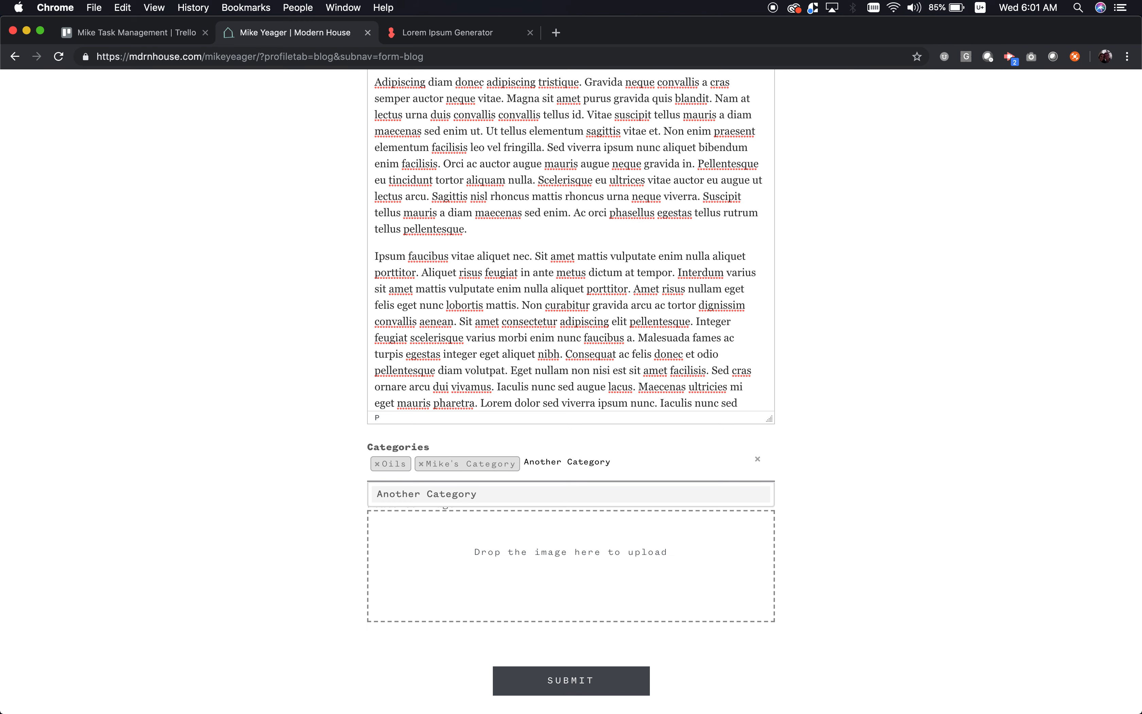
pyautogui.press('Return')
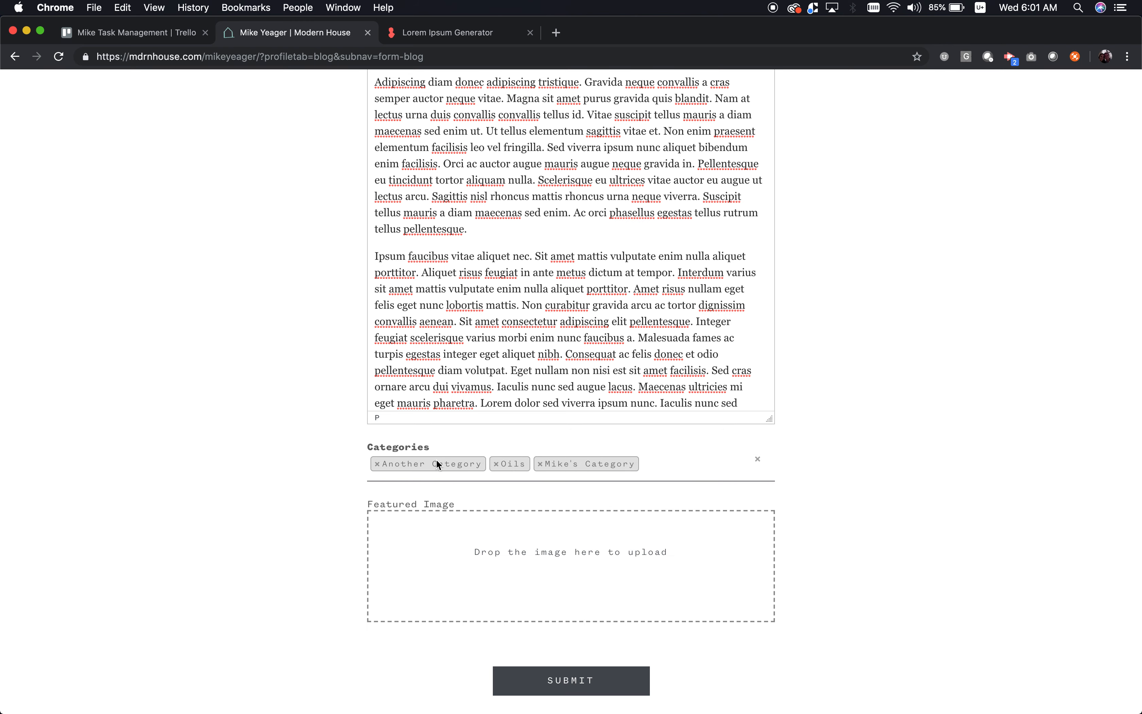
pyautogui.click(377, 464)
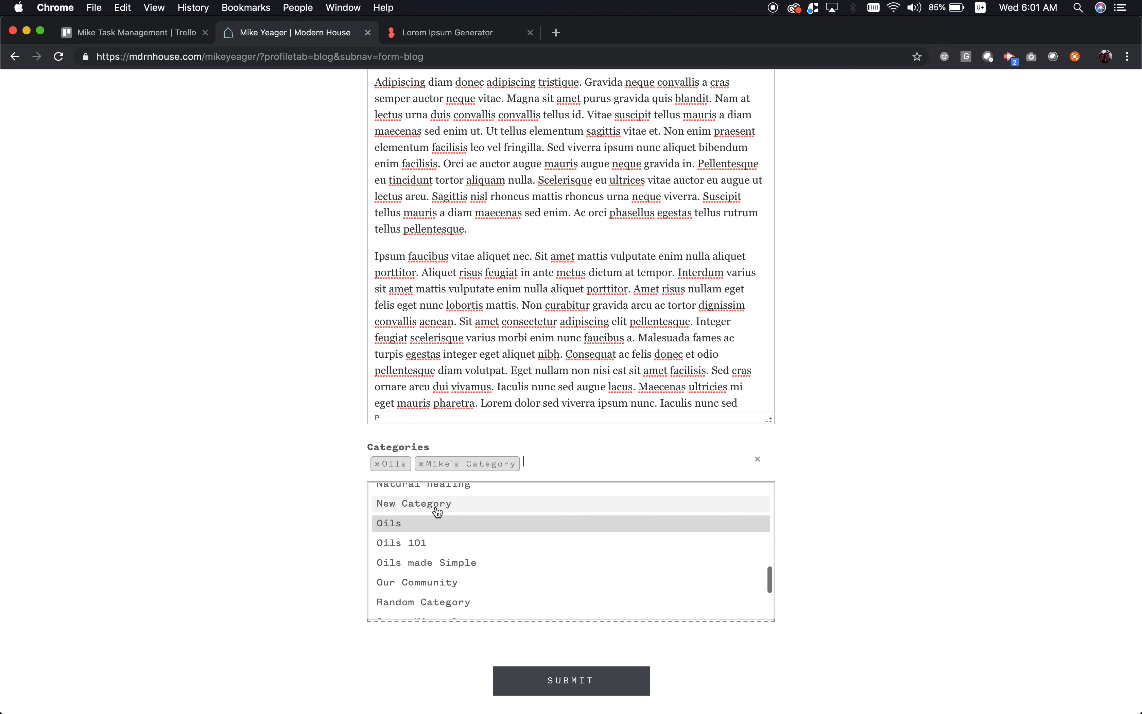
pyautogui.click(802, 477)
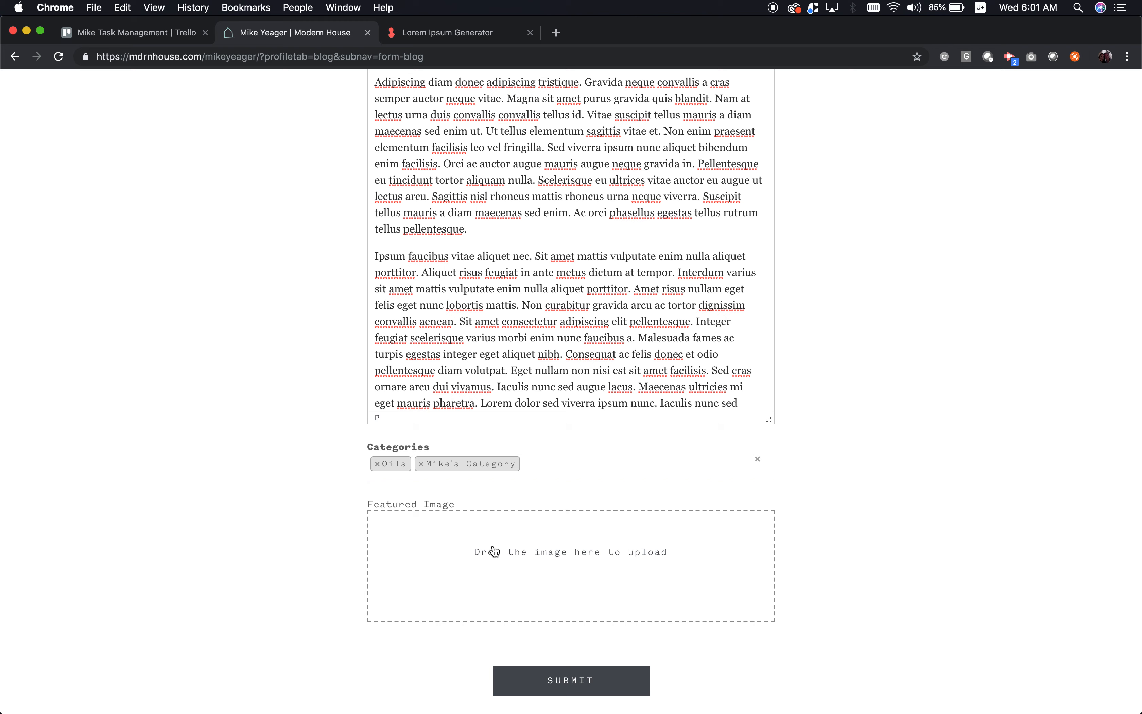
# - Upload the jpg from Desktop > Sample Images as the featured image
pyautogui.click(523, 557)
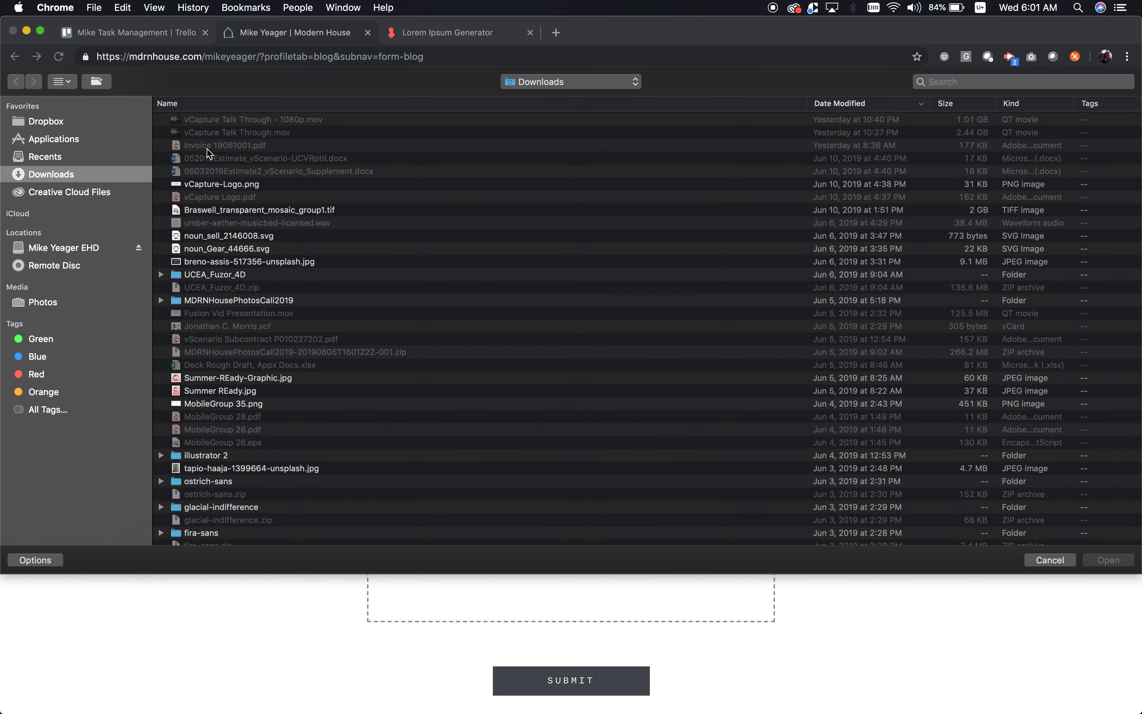
pyautogui.press('super+d')
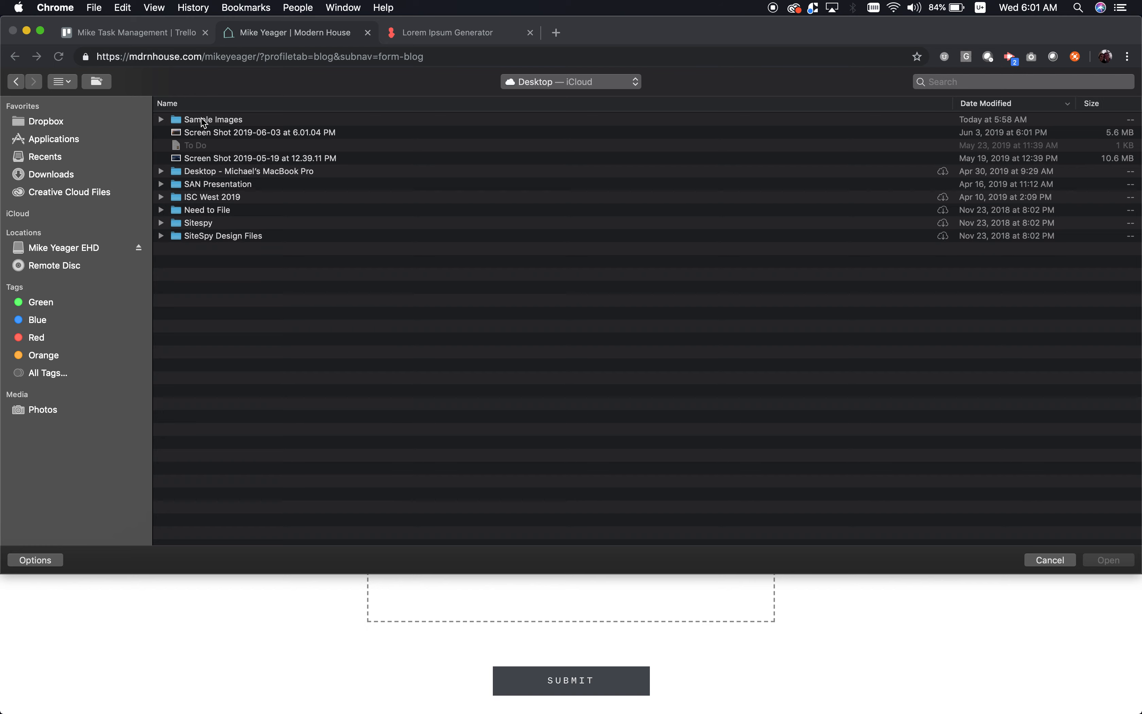
pyautogui.doubleClick(202, 119)
pyautogui.doubleClick(235, 121)
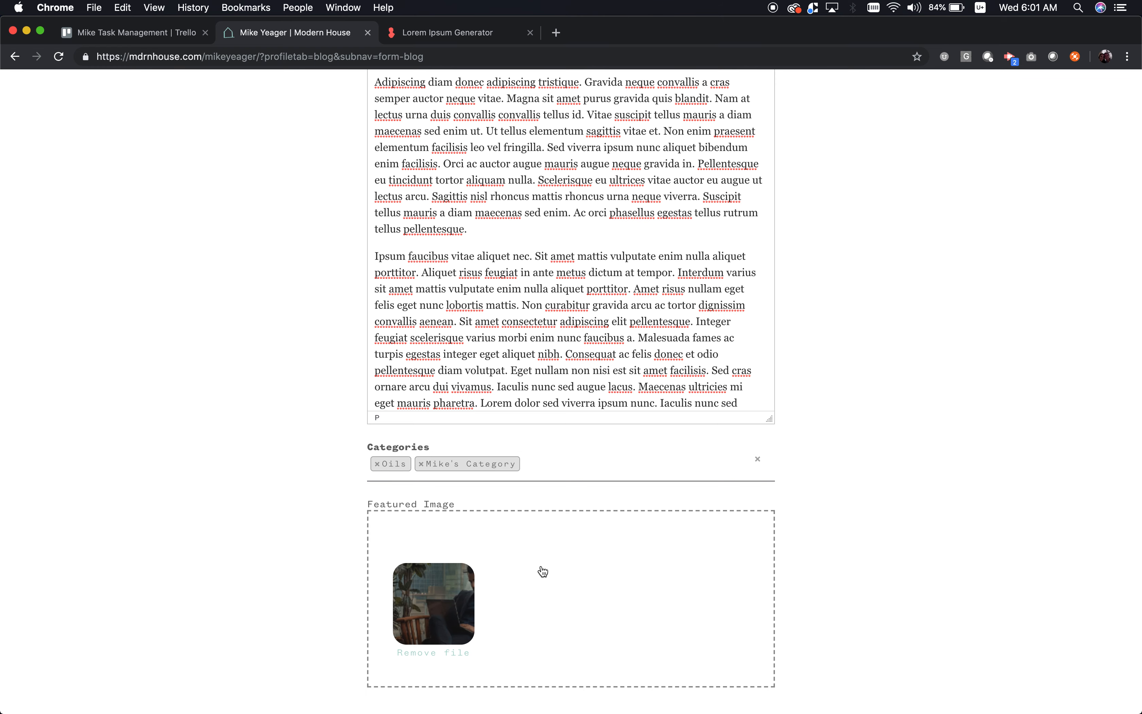
# - Insert a blank line after the first paragraph and bring up the Add Media library
pyautogui.scroll(-2, 563, 605)
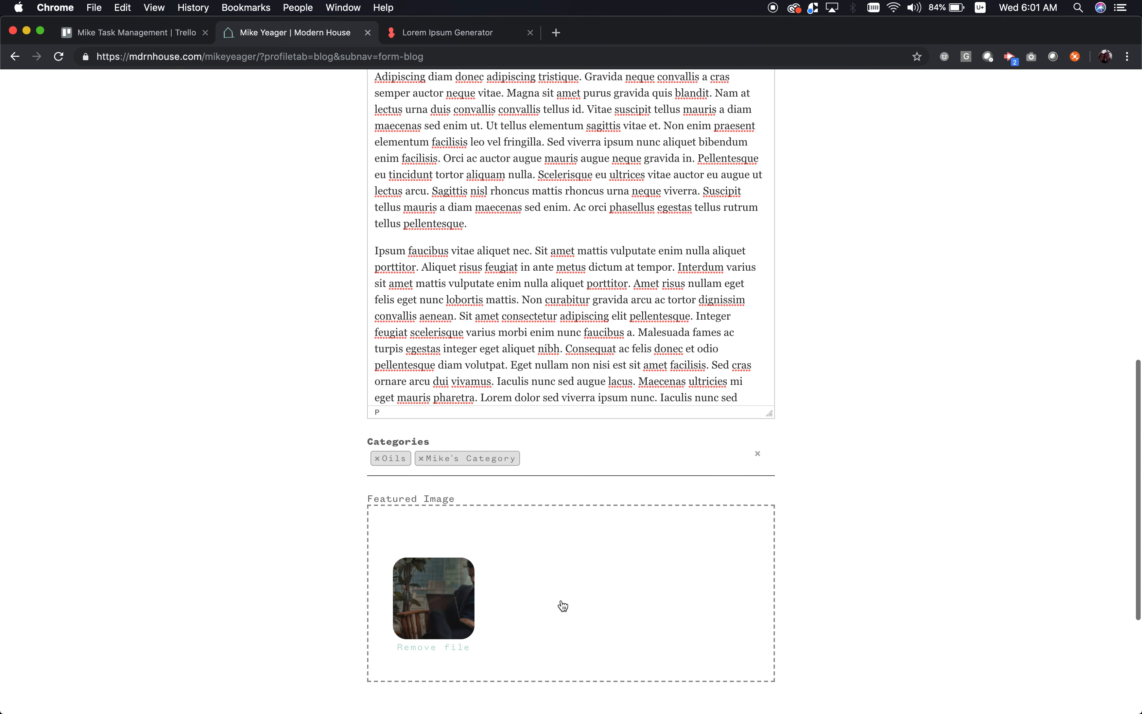
pyautogui.scroll(10, 563, 606)
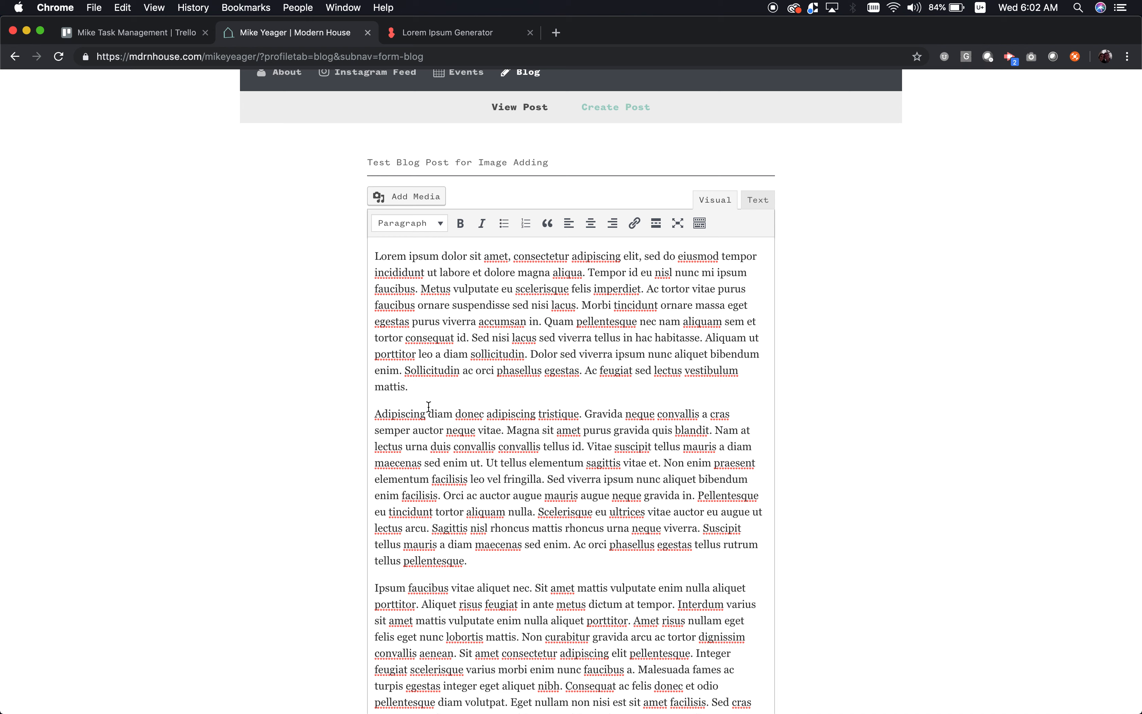
pyautogui.press('Return')
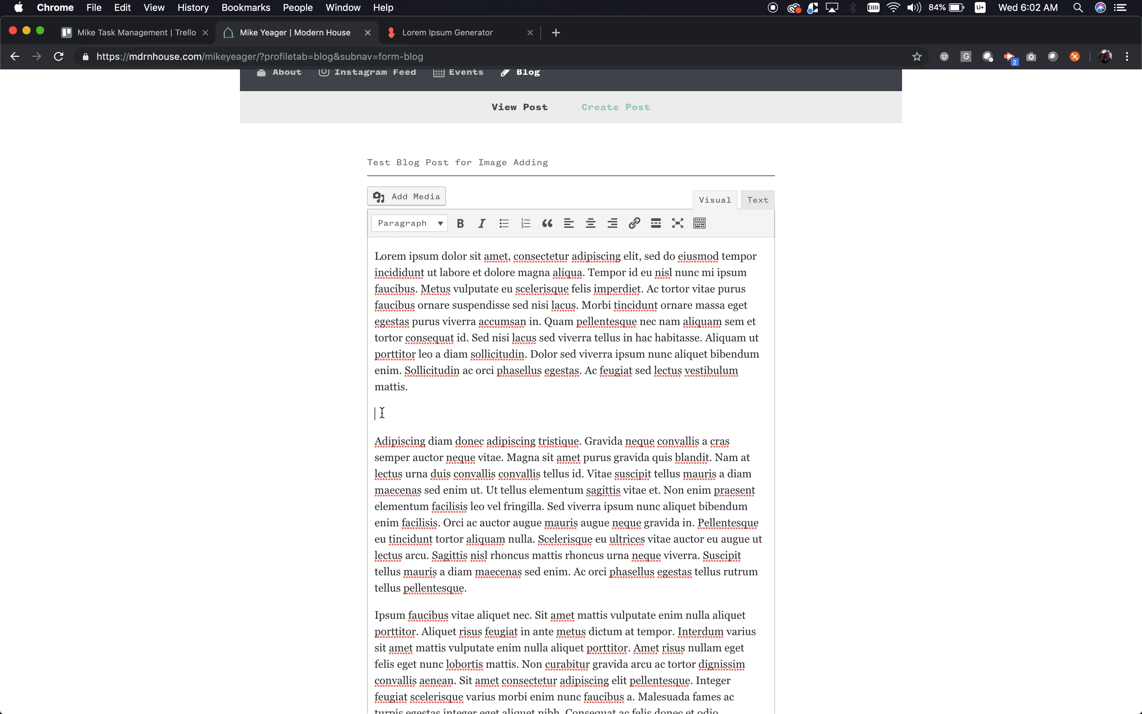
pyautogui.click(432, 204)
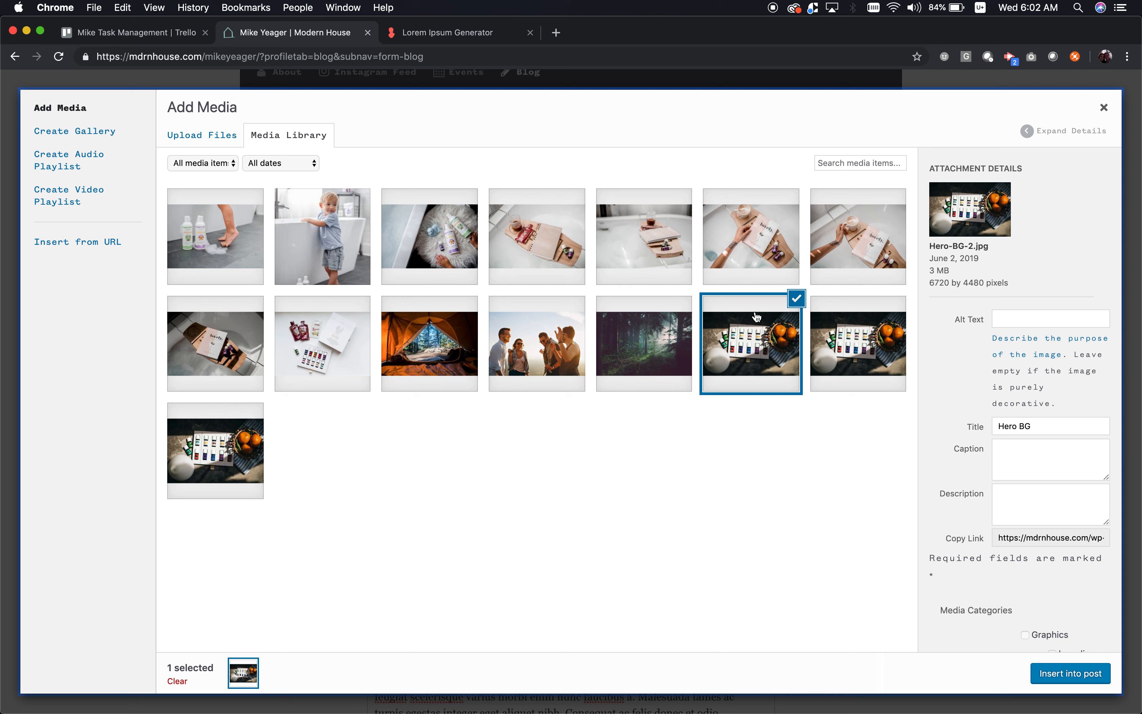
# - Insert KLC-3478.jpg into the post between the first and second paragraphs
pyautogui.click(779, 255)
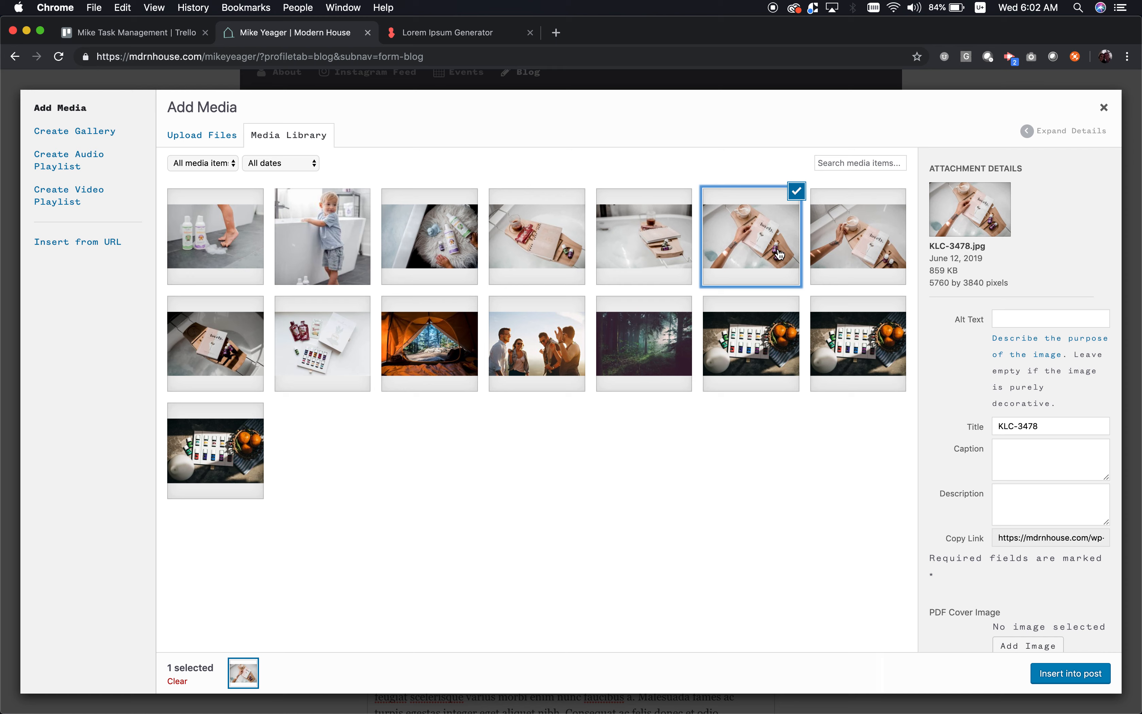
pyautogui.click(1064, 674)
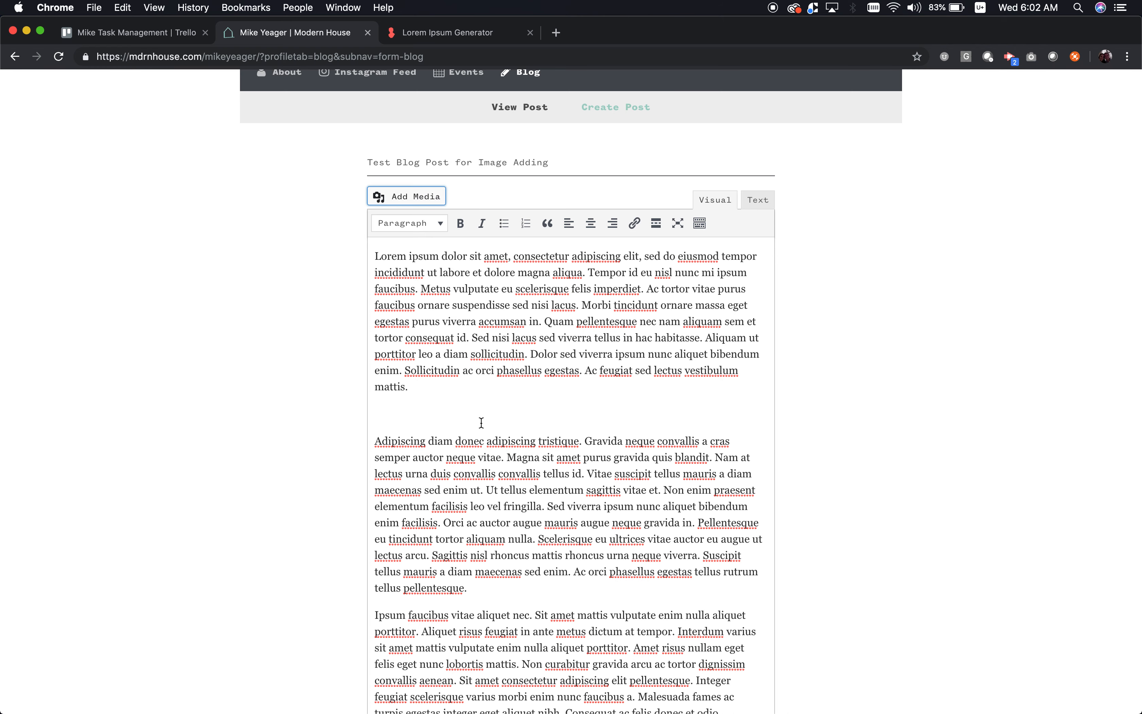
pyautogui.click(467, 415)
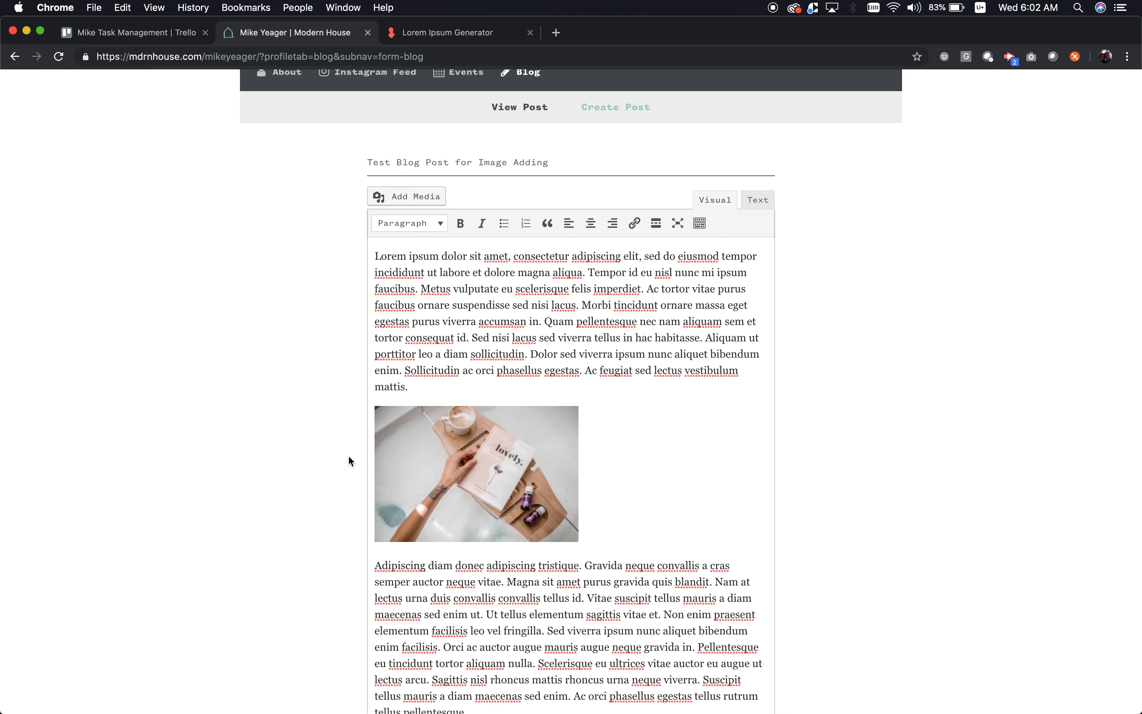
# - Center the KLC-3478 image and resize it to a custom 1200 × 800 pixels
pyautogui.click(500, 459)
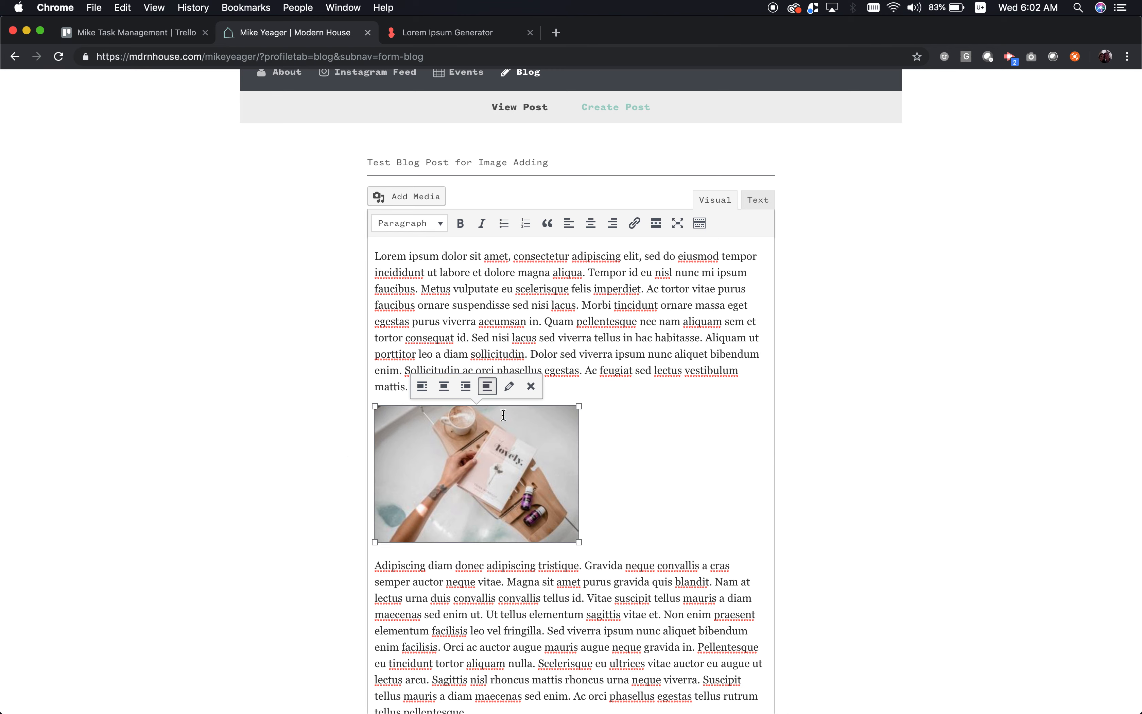
pyautogui.click(509, 384)
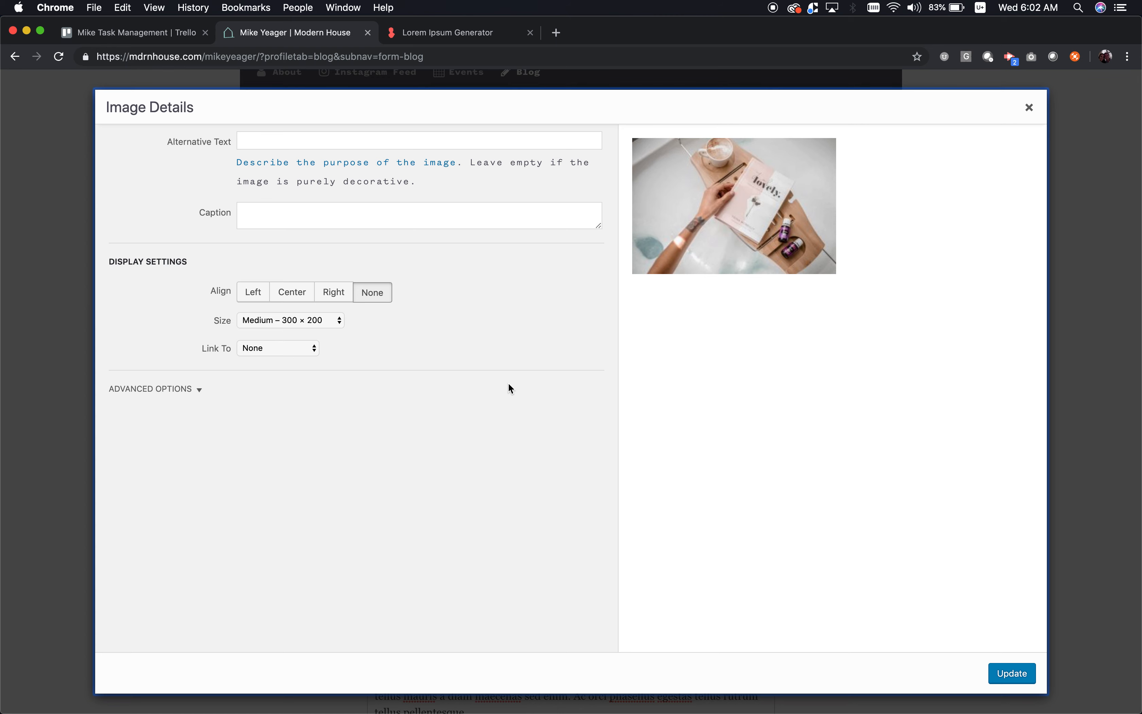
pyautogui.click(290, 301)
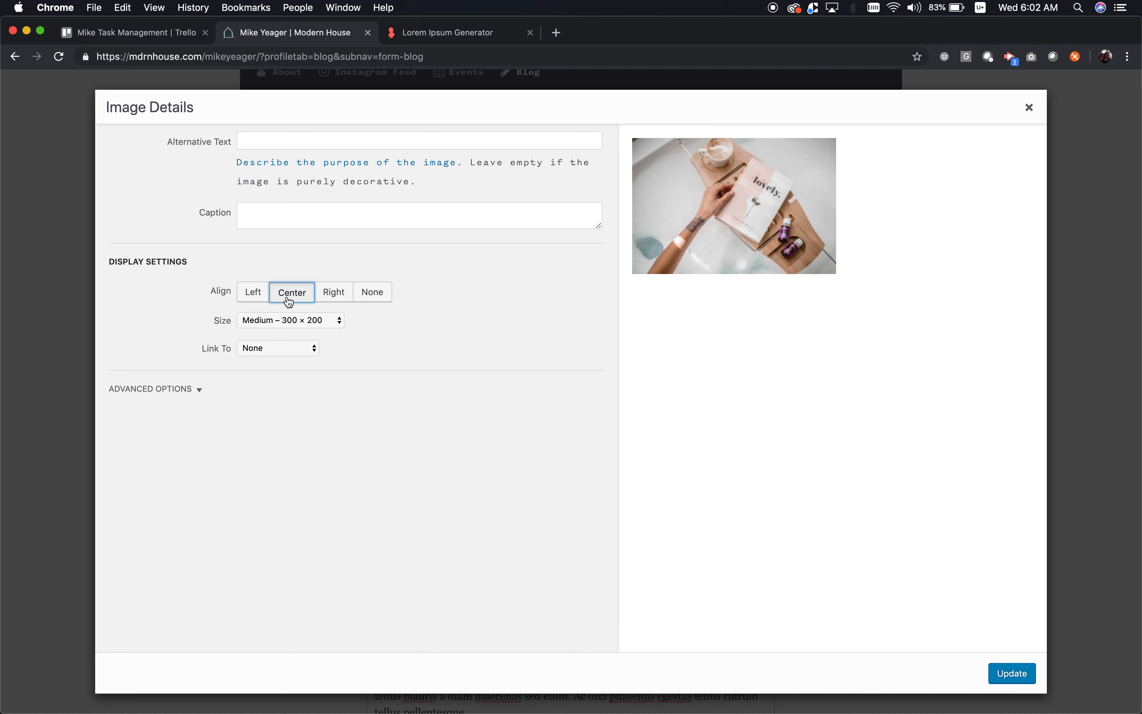
pyautogui.click(309, 325)
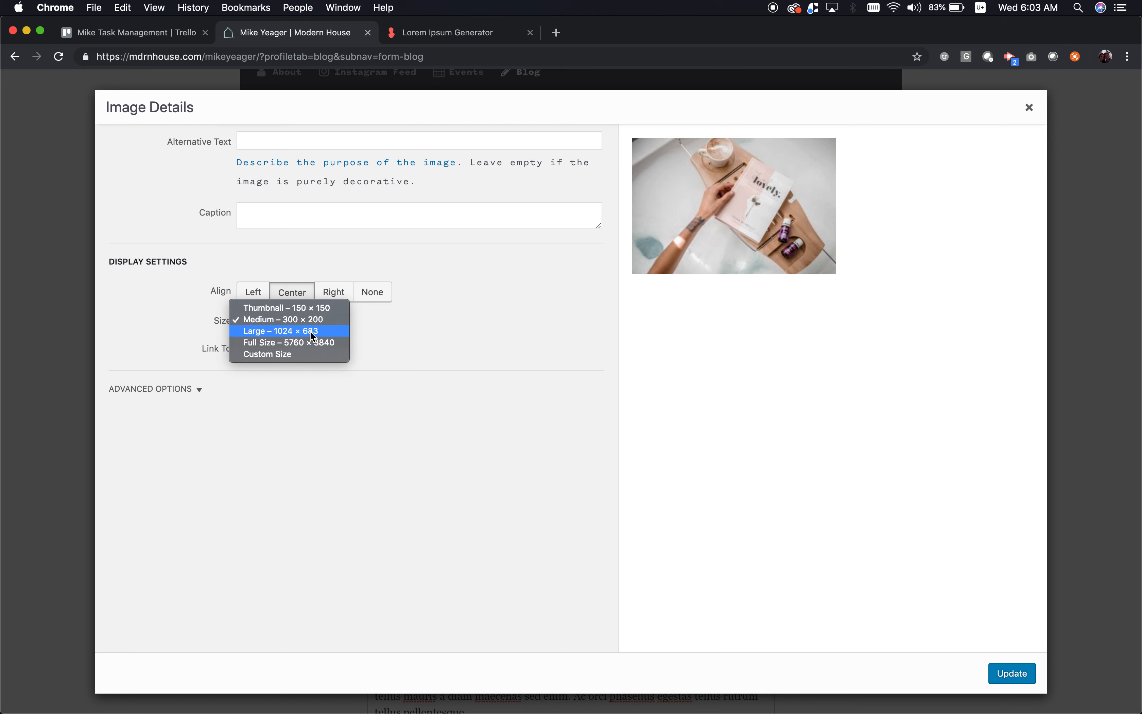
pyautogui.click(287, 354)
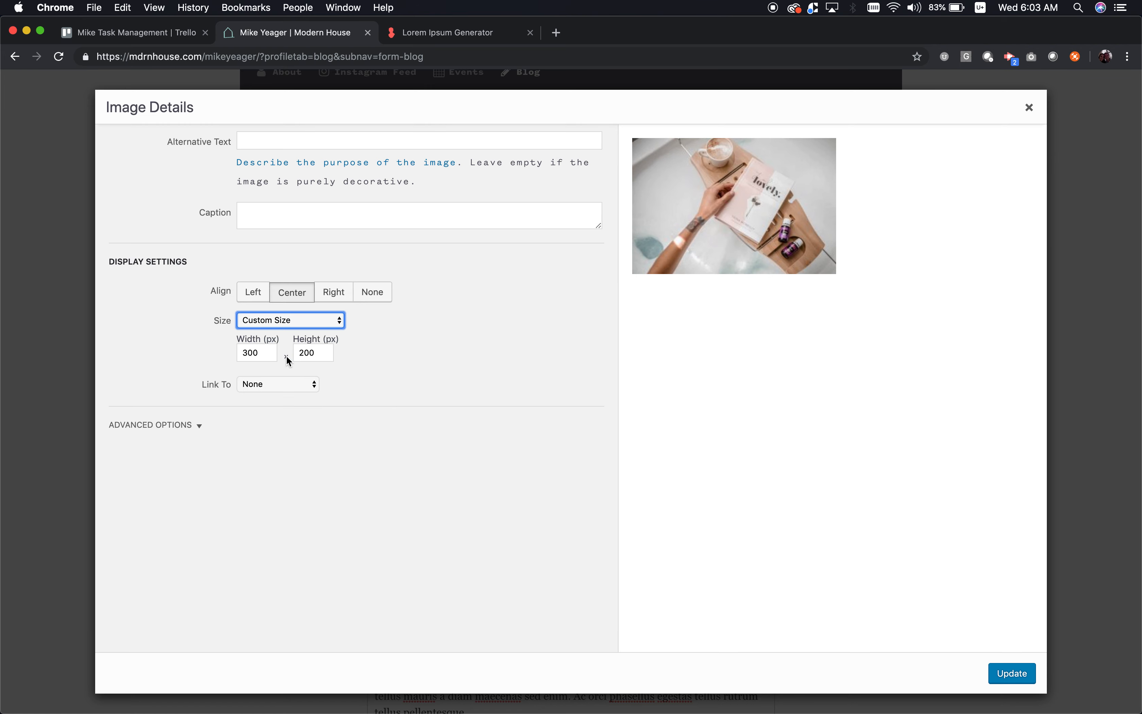
pyautogui.doubleClick(259, 354)
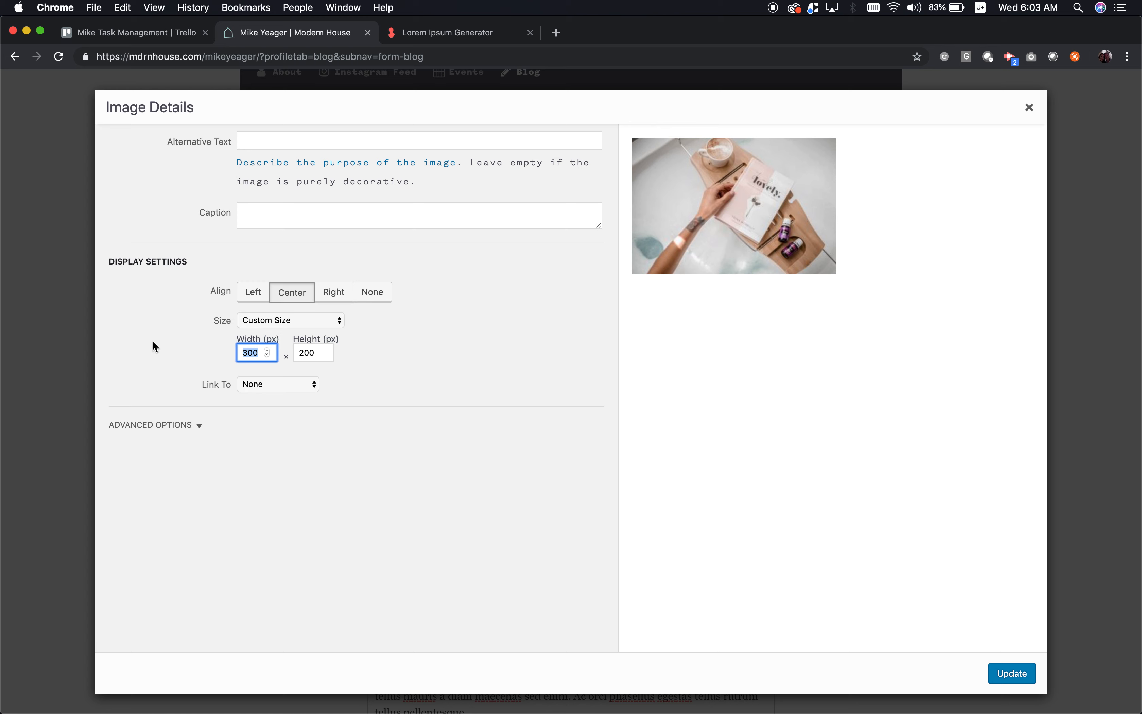
pyautogui.write('1200')
pyautogui.click(1005, 669)
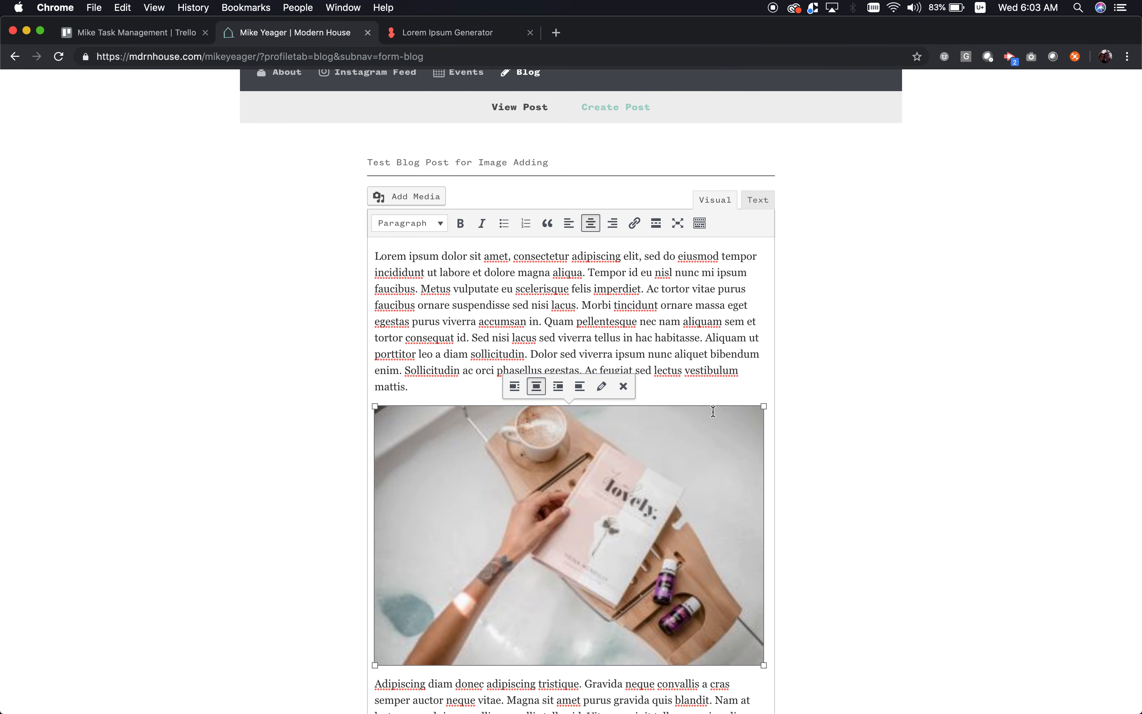
# - Add an empty paragraph after the text ending 'placerat.'
pyautogui.scroll(-3, 664, 343)
pyautogui.scroll(-5, 664, 343)
pyautogui.click(496, 487)
pyautogui.scroll(-6, 497, 487)
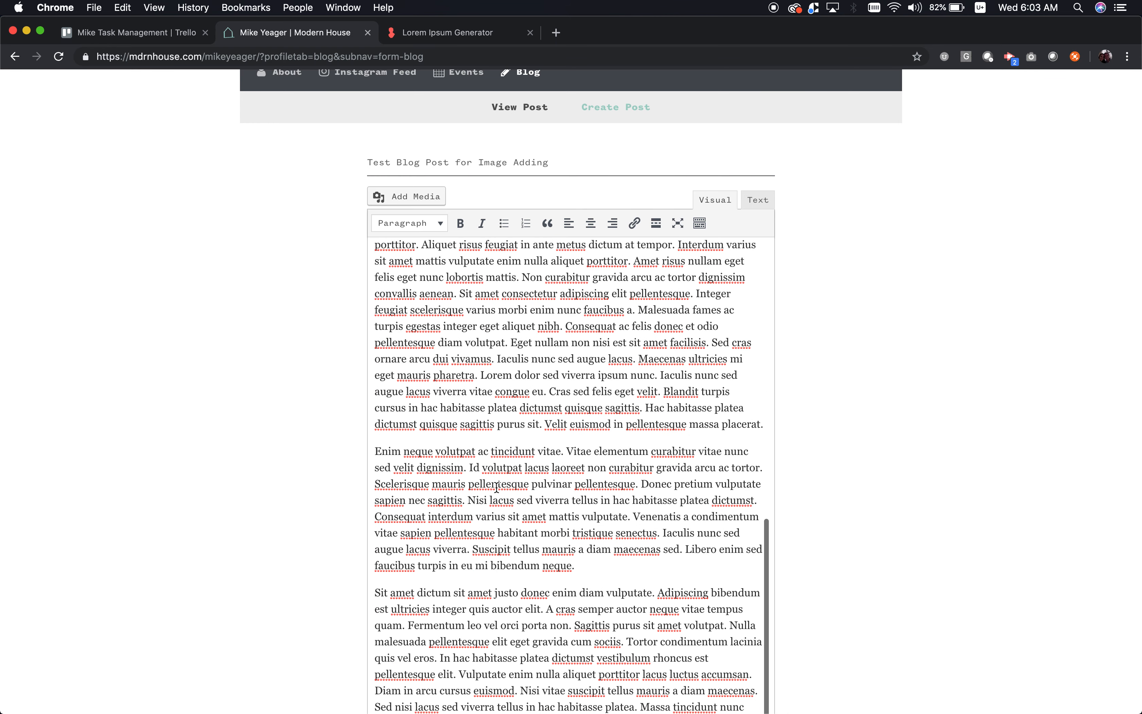
pyautogui.press('Return')
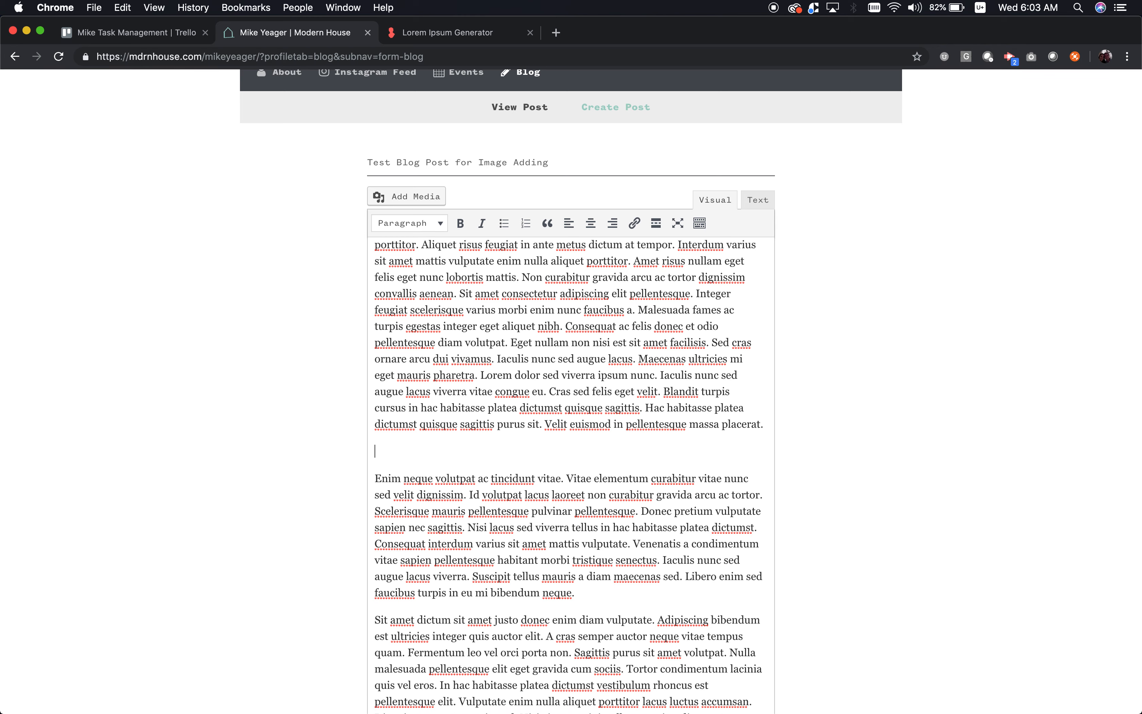
# - Start a file upload from Add Media, browsing the external drive in column view
pyautogui.click(400, 198)
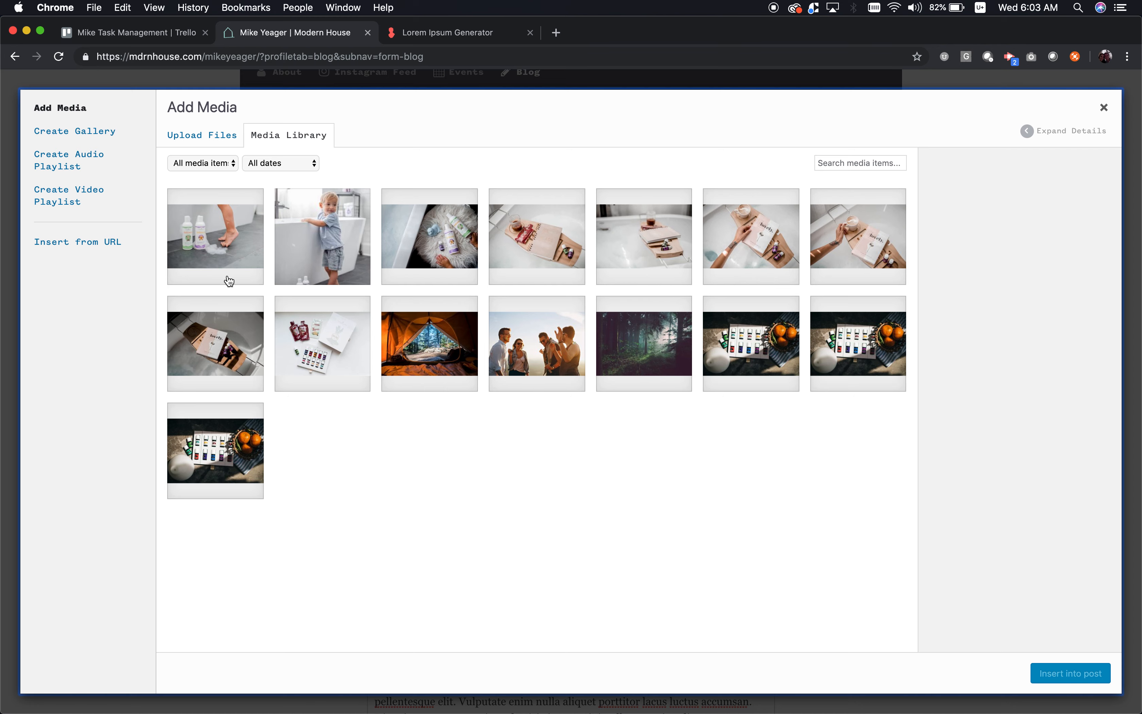
pyautogui.click(201, 140)
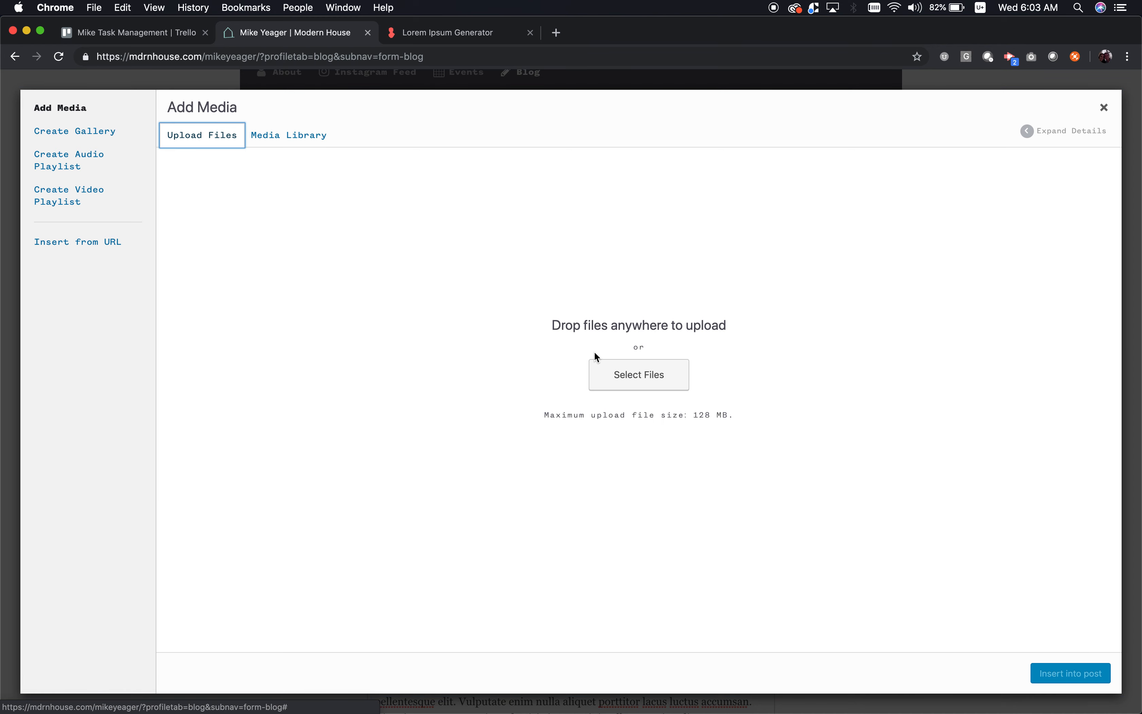
pyautogui.click(626, 376)
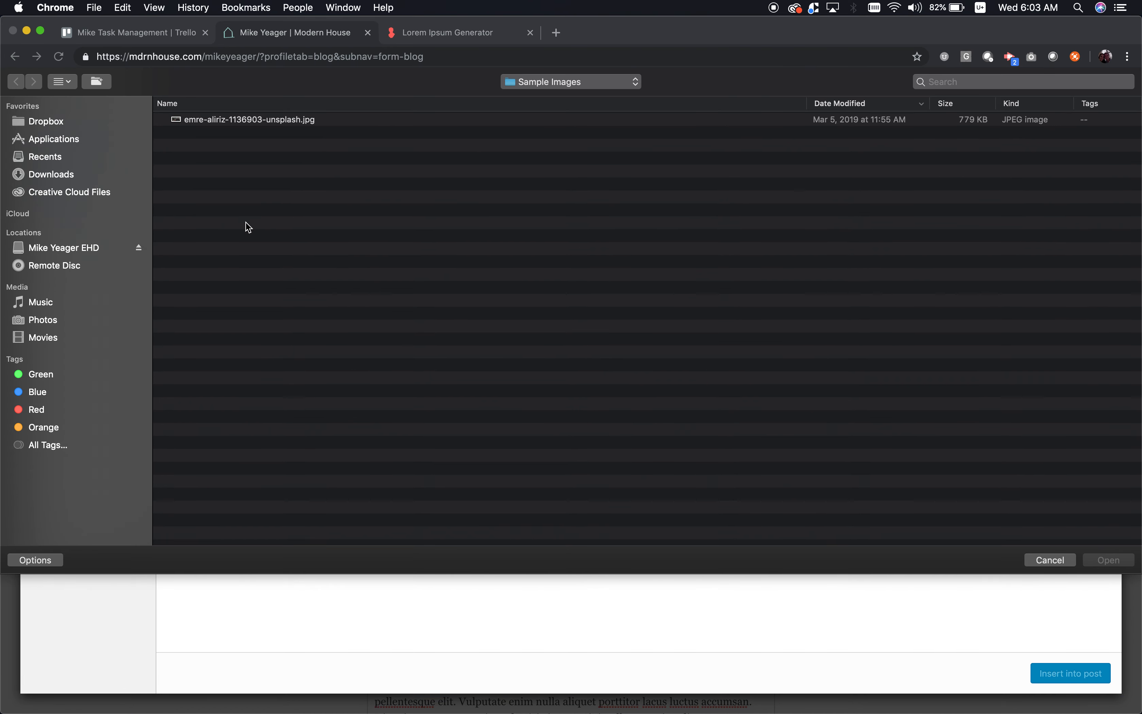
pyautogui.click(75, 250)
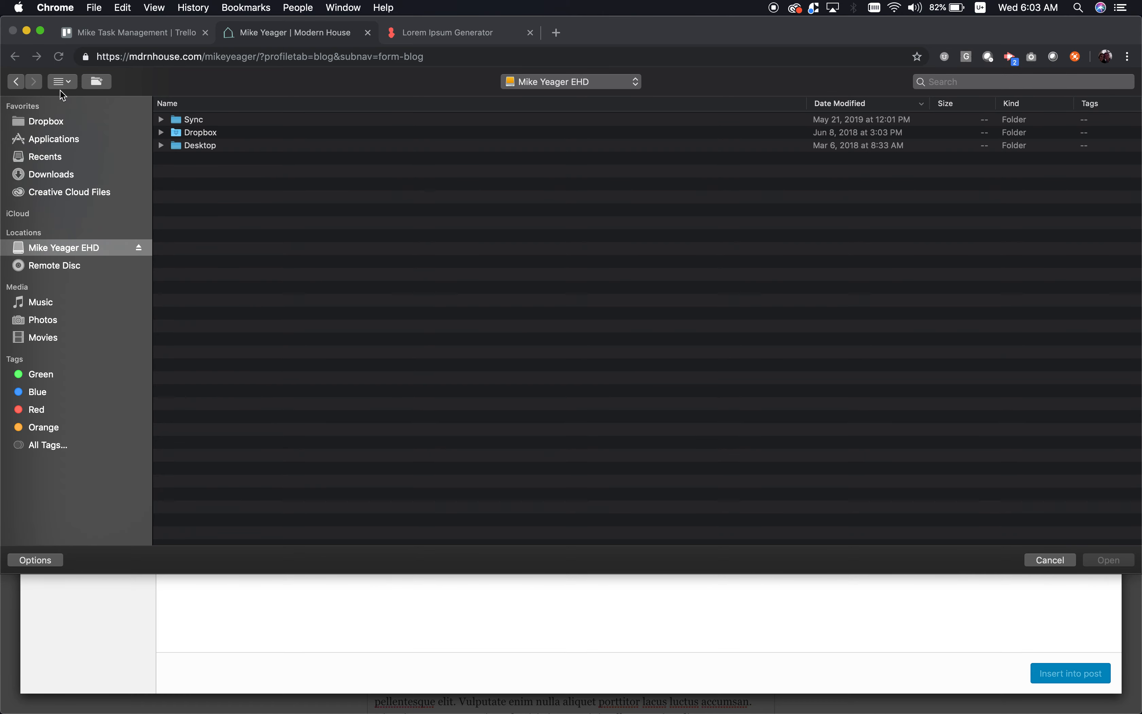
pyautogui.click(63, 81)
pyautogui.click(85, 156)
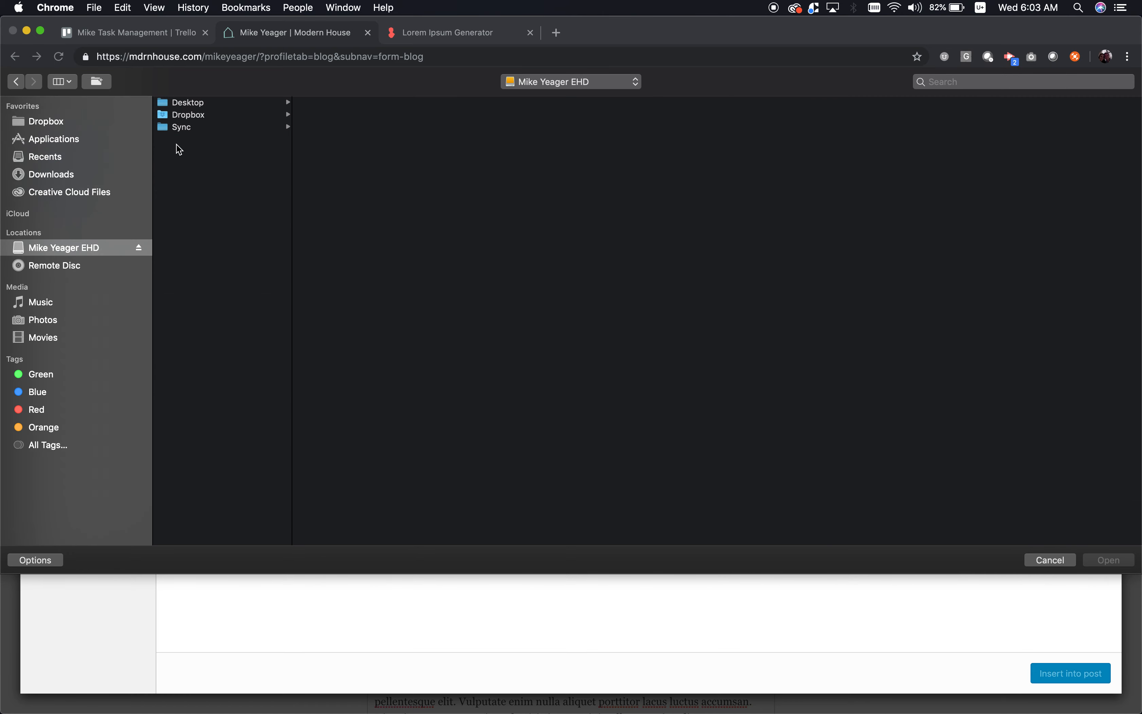
# - Navigate Sync > 02 Yeagerhaus > Modern House > Assets > Photography > Leigh Shoot > 082818
pyautogui.click(182, 128)
pyautogui.press('Right')
pyautogui.press('Down')
pyautogui.press('Right')
pyautogui.press('Down')
pyautogui.press('Down')
pyautogui.press('Down')
pyautogui.press('Down')
pyautogui.press('Down')
pyautogui.press('Down')
pyautogui.press('Down')
pyautogui.press('Down')
pyautogui.press('Down')
pyautogui.press('Down')
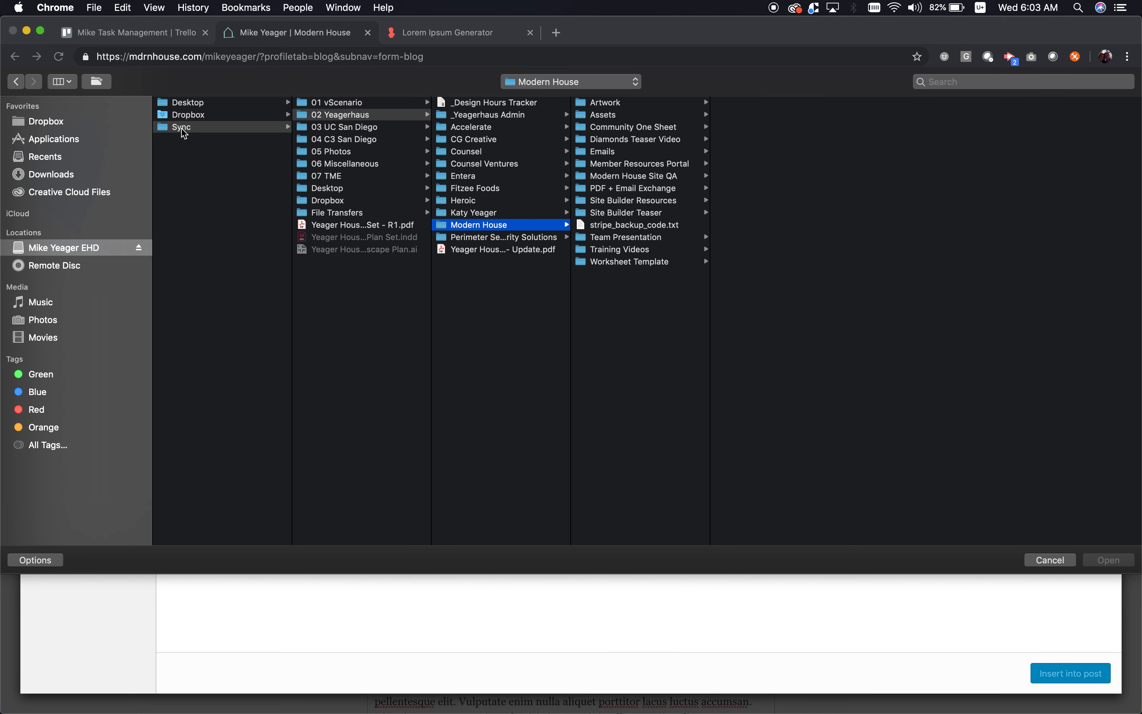
pyautogui.press('Right')
pyautogui.press('Down')
pyautogui.press('Right')
pyautogui.press('Down')
pyautogui.press('Down')
pyautogui.press('Down')
pyautogui.press('Down')
pyautogui.press('Down')
pyautogui.press('Down')
pyautogui.press('Down')
pyautogui.press('Down')
pyautogui.press('Down')
pyautogui.press('Down')
pyautogui.press('Down')
pyautogui.press('Down')
pyautogui.press('Down')
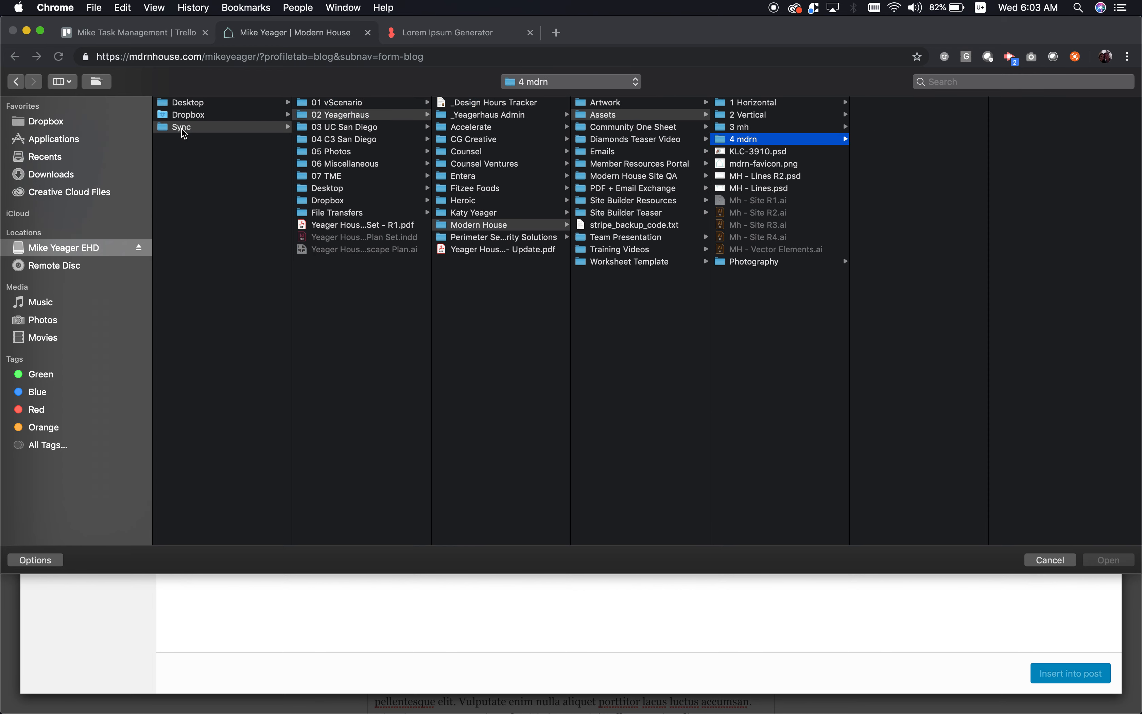
pyautogui.press('Right')
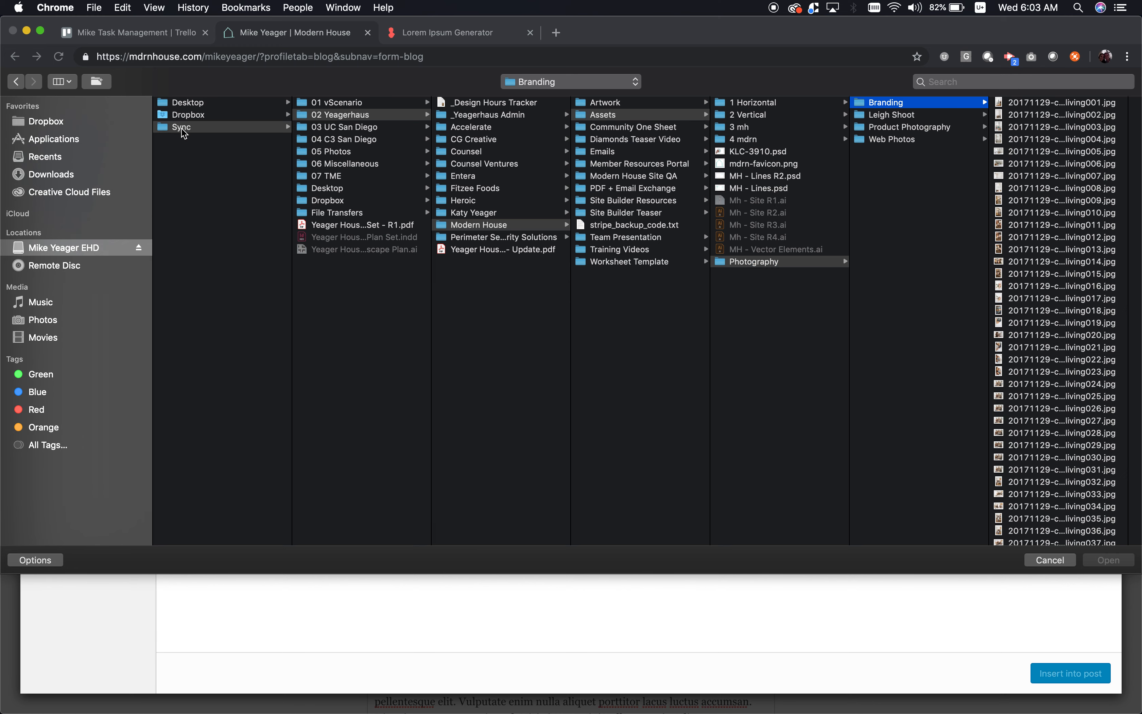
pyautogui.press('Right')
pyautogui.press('Left')
pyautogui.press('Down')
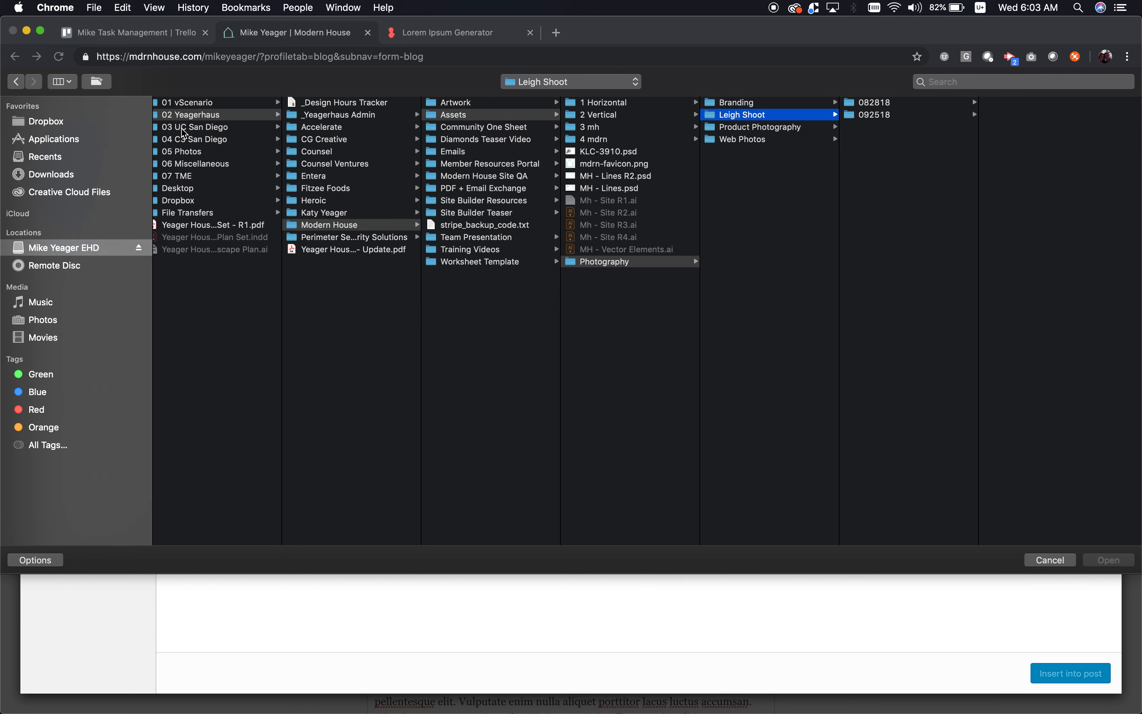
pyautogui.press('Right')
# - Upload KLC-3926, KLC-3913, KLC-3905, KLC-3895 and KLC-3887 jpgs
pyautogui.scroll(-15, 1015, 230)
pyautogui.scroll(-5, 1016, 230)
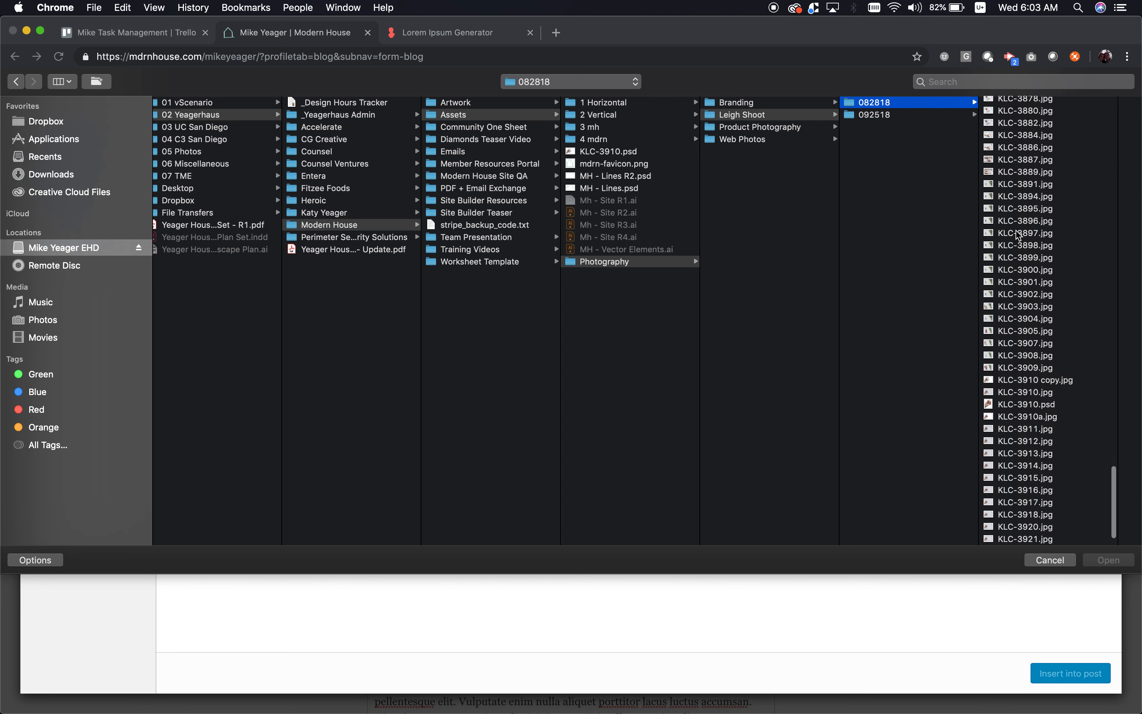
pyautogui.click(1019, 536)
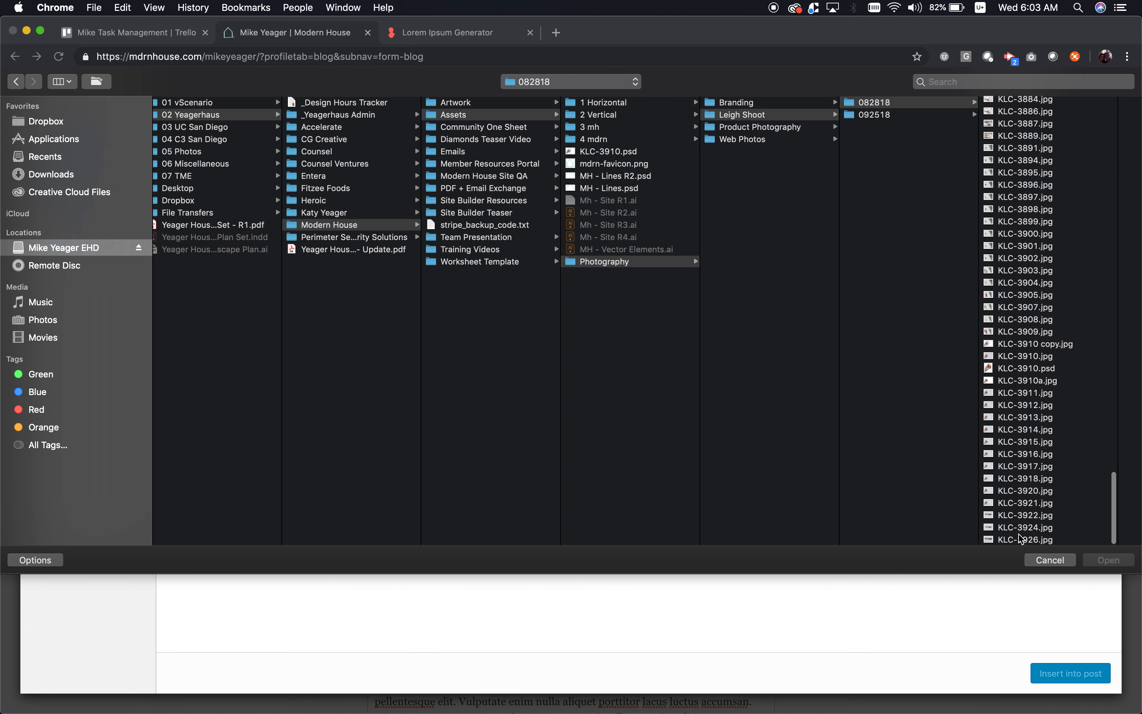
pyautogui.keyDown('super'); pyautogui.click(896, 417); pyautogui.keyUp('super')
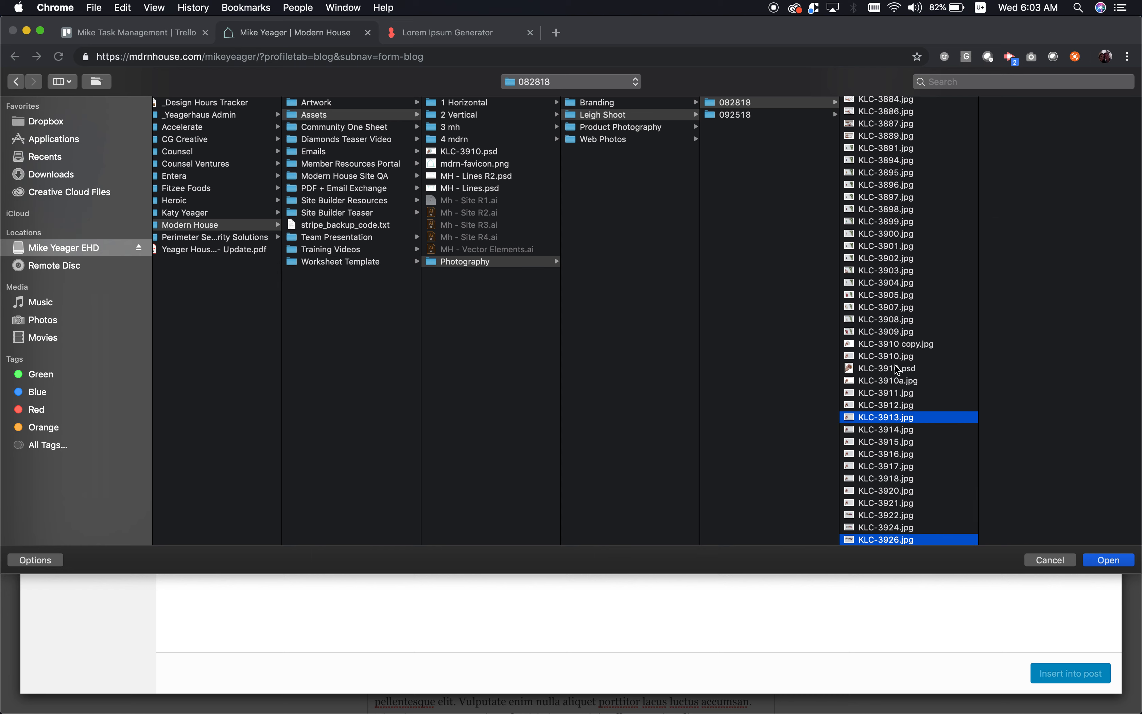
pyautogui.keyDown('super'); pyautogui.click(889, 295); pyautogui.keyUp('super')
pyautogui.keyDown('super'); pyautogui.click(890, 172); pyautogui.keyUp('super')
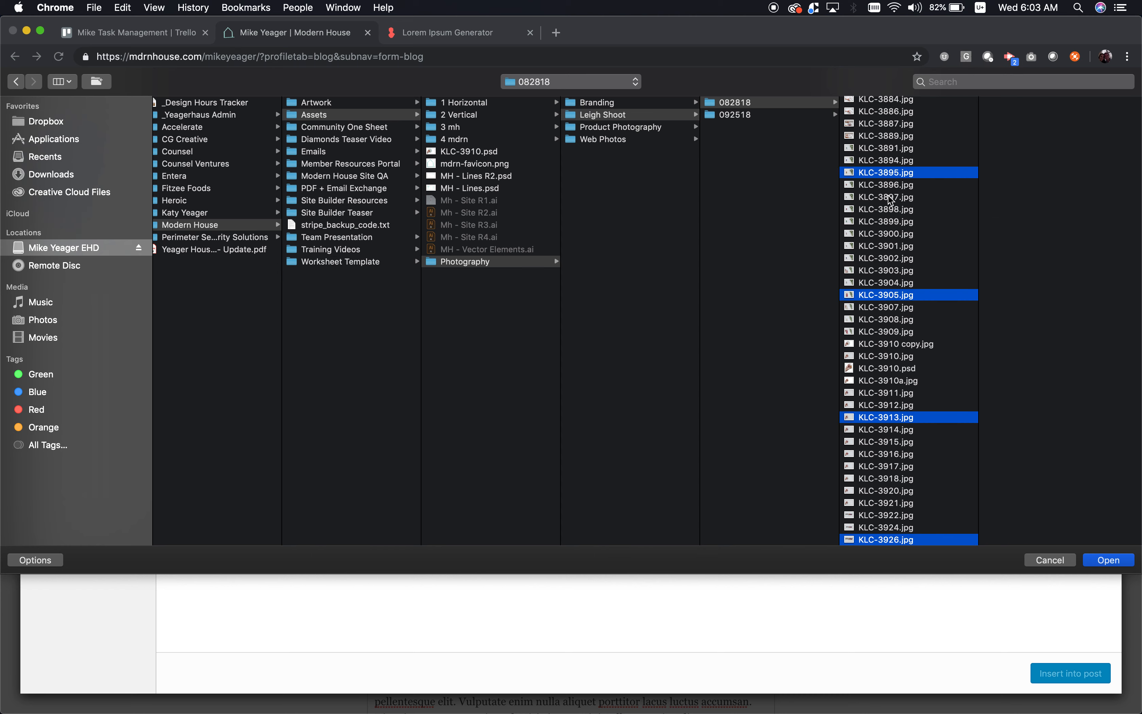
pyautogui.keyDown('super'); pyautogui.click(884, 123); pyautogui.keyUp('super')
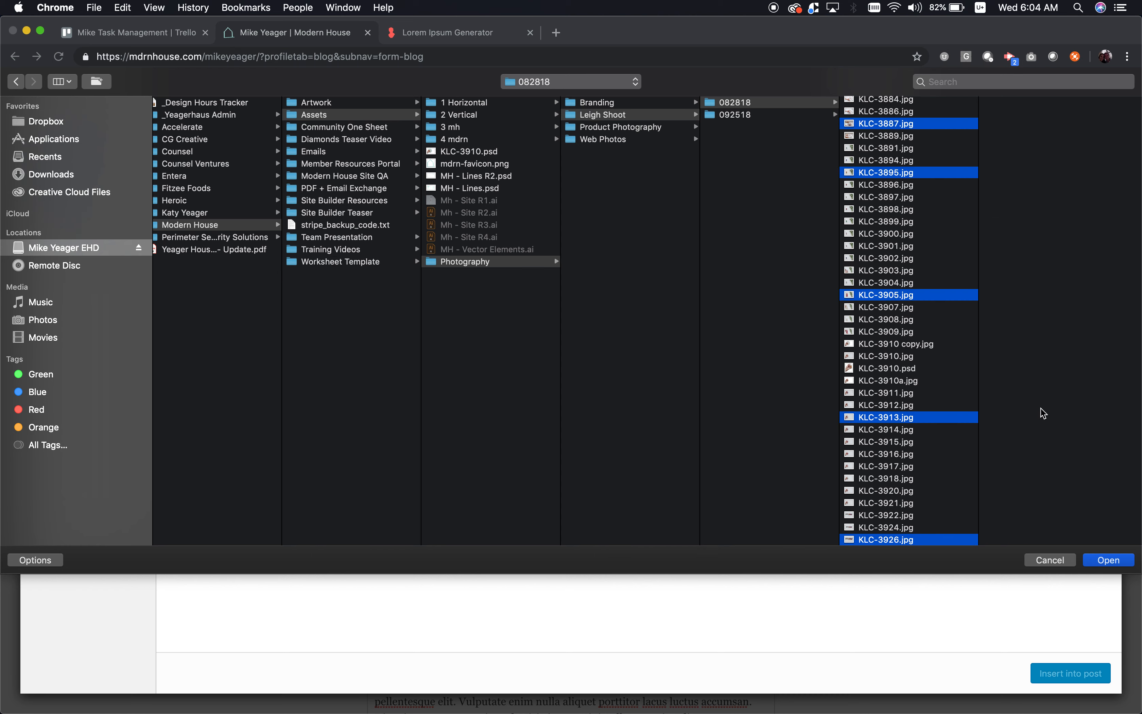
pyautogui.click(1107, 561)
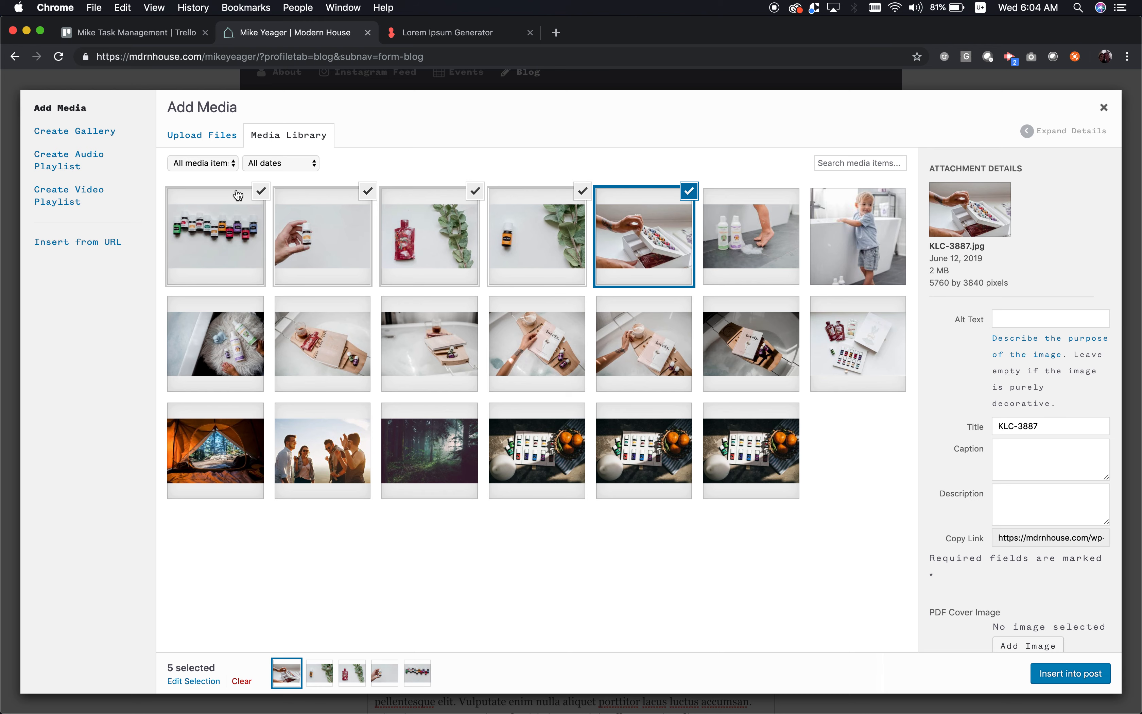
# - Deselect the vials, bottle, red pouch and greenery photos, keeping only KLC-3887 selected
pyautogui.click(261, 191)
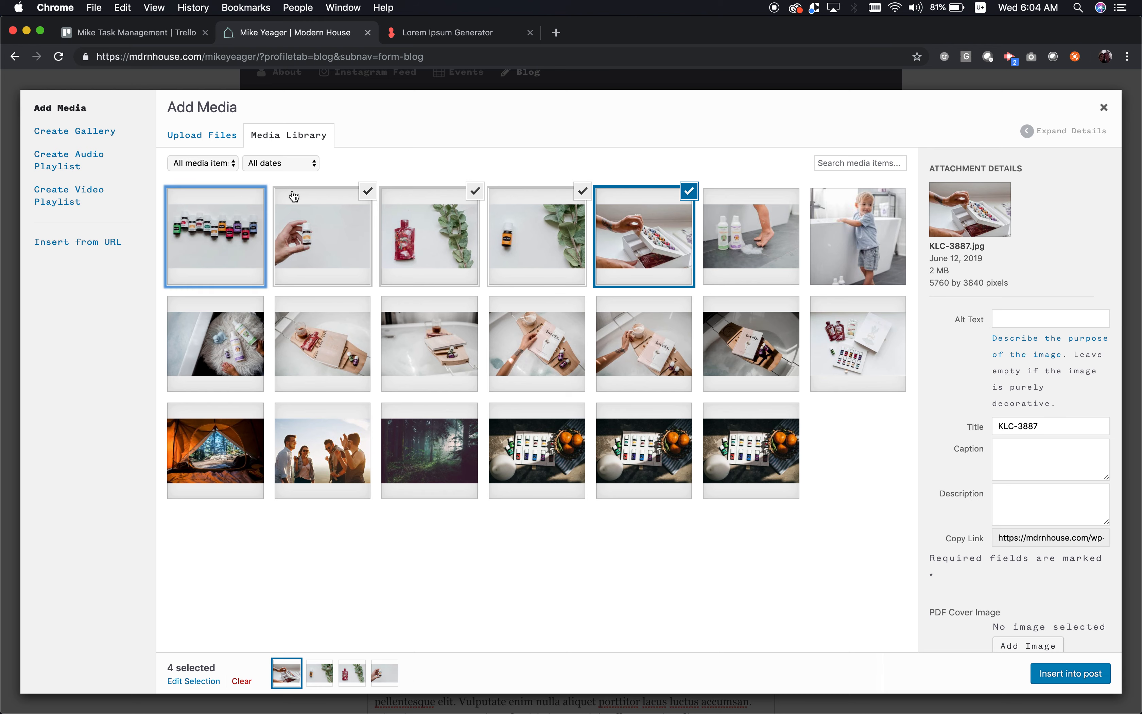
pyautogui.click(370, 192)
pyautogui.click(474, 191)
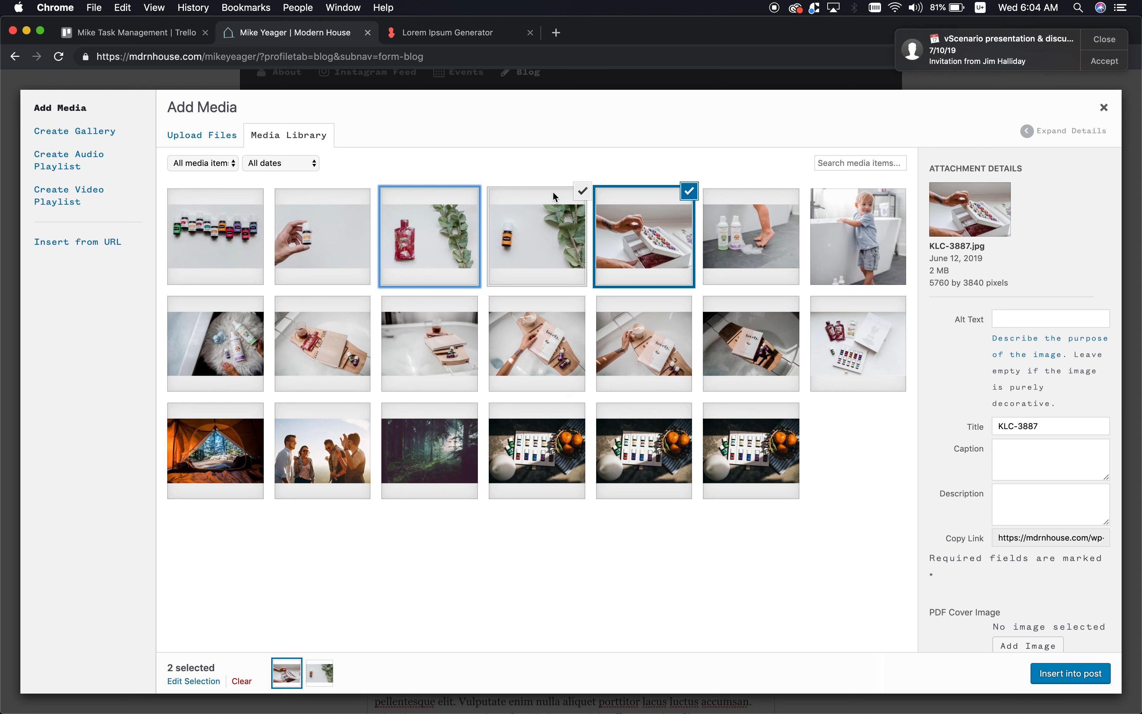
pyautogui.click(584, 193)
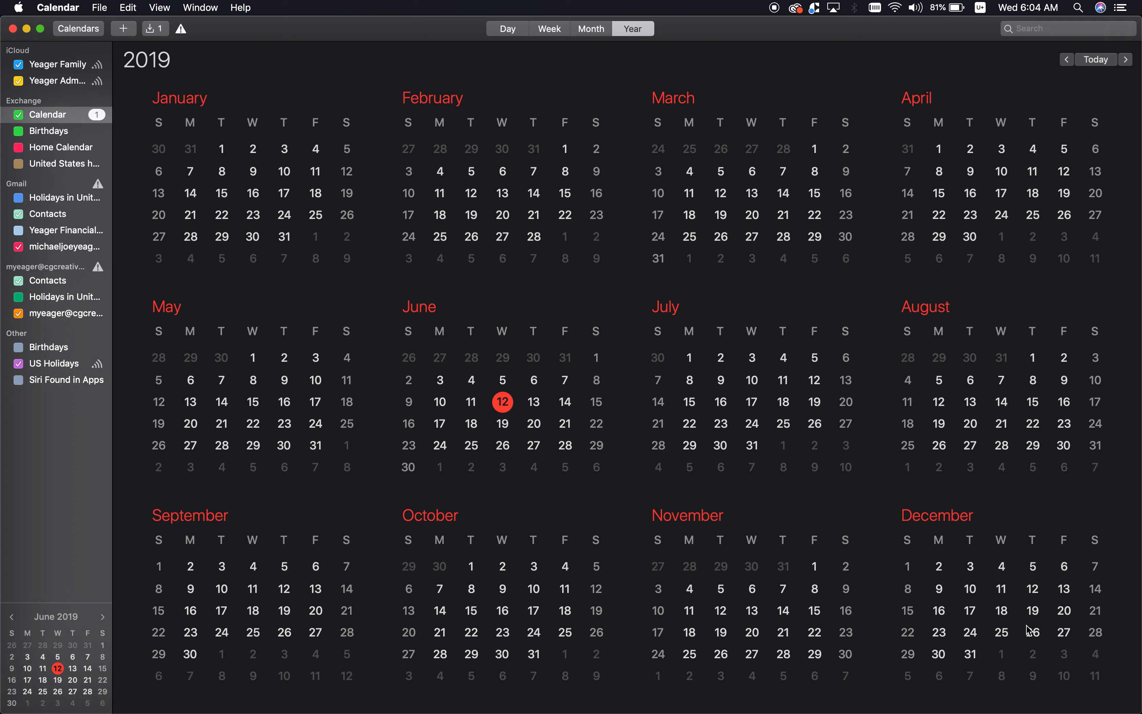
# - Quit Calendar and insert the KLC-3887 vial-box photo after the paragraph ending 'placerat.'
pyautogui.press('super+q')
pyautogui.click(1071, 676)
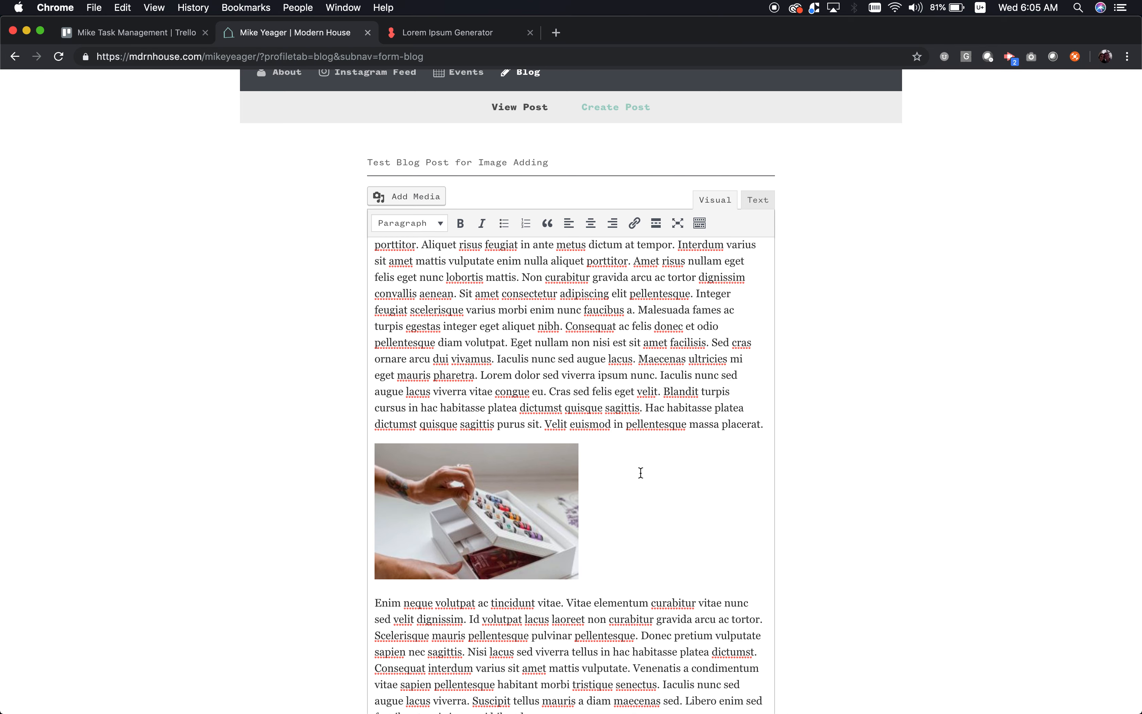
# - Center-align the inserted KLC-3887 vial-box photo
pyautogui.click(529, 521)
pyautogui.click(509, 423)
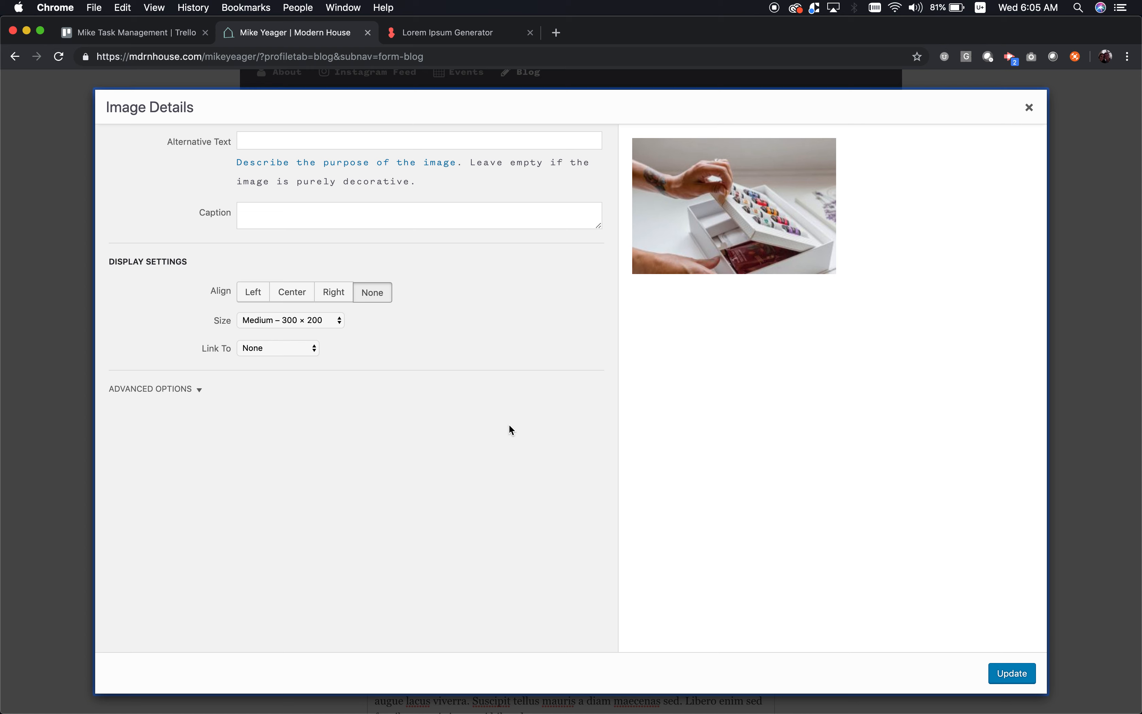
pyautogui.click(293, 293)
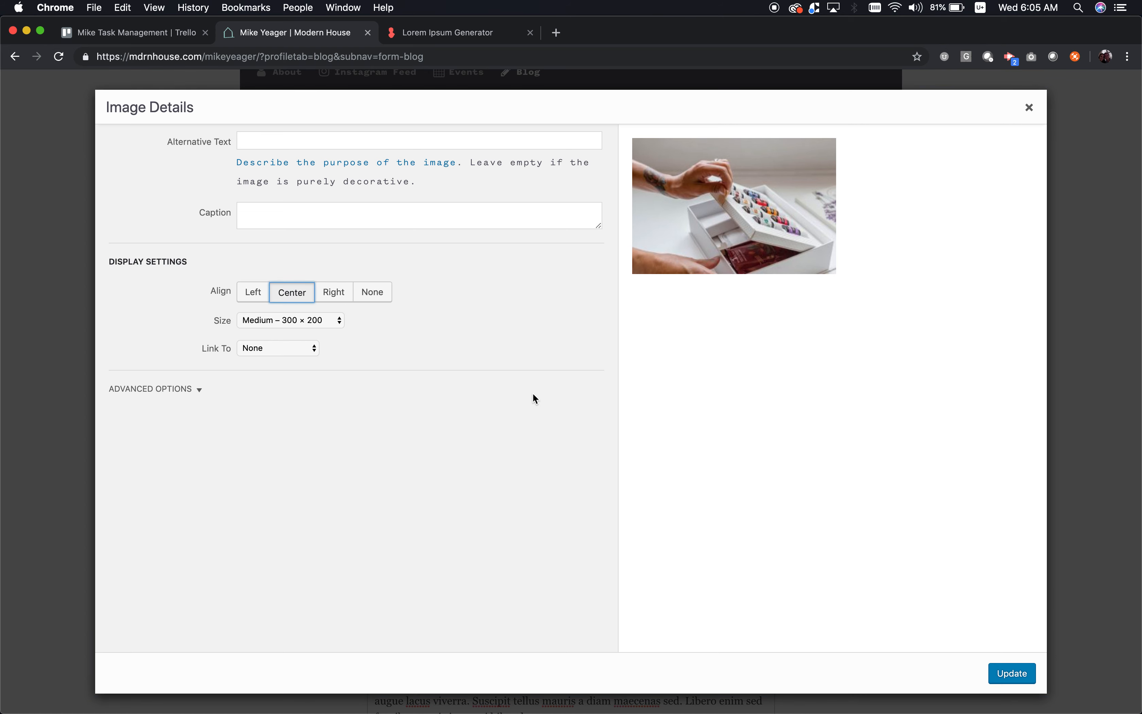
pyautogui.click(1014, 676)
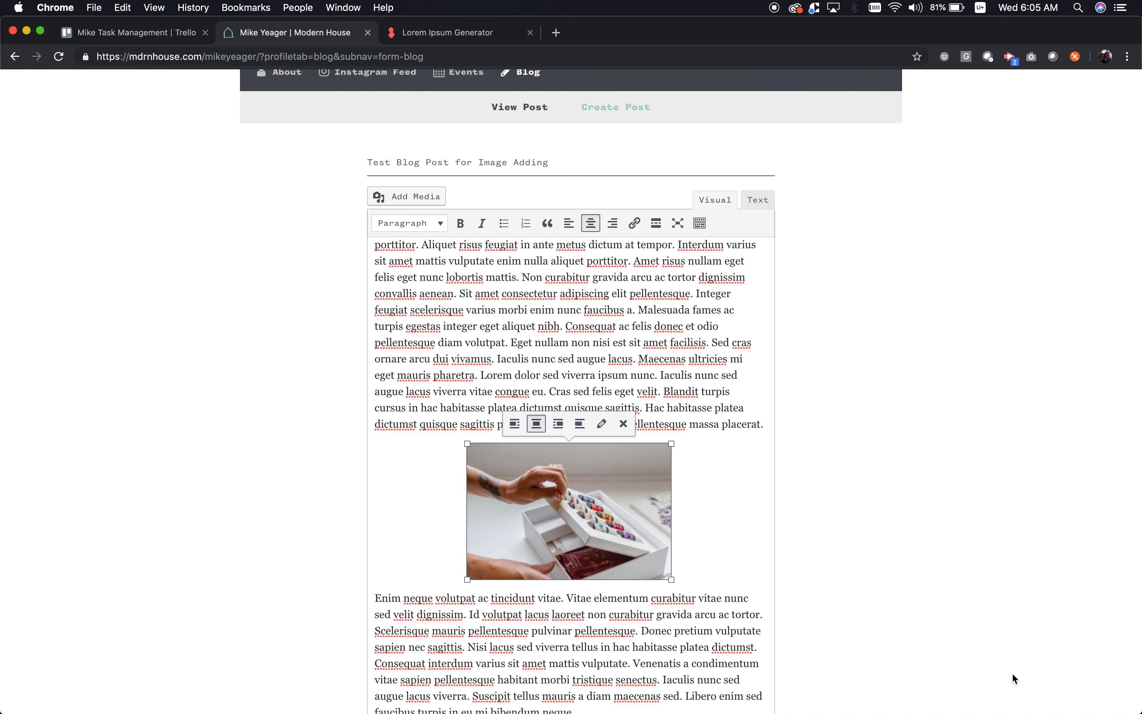
# - Add an empty paragraph after the text ending 'neque.'
pyautogui.scroll(-5, 689, 497)
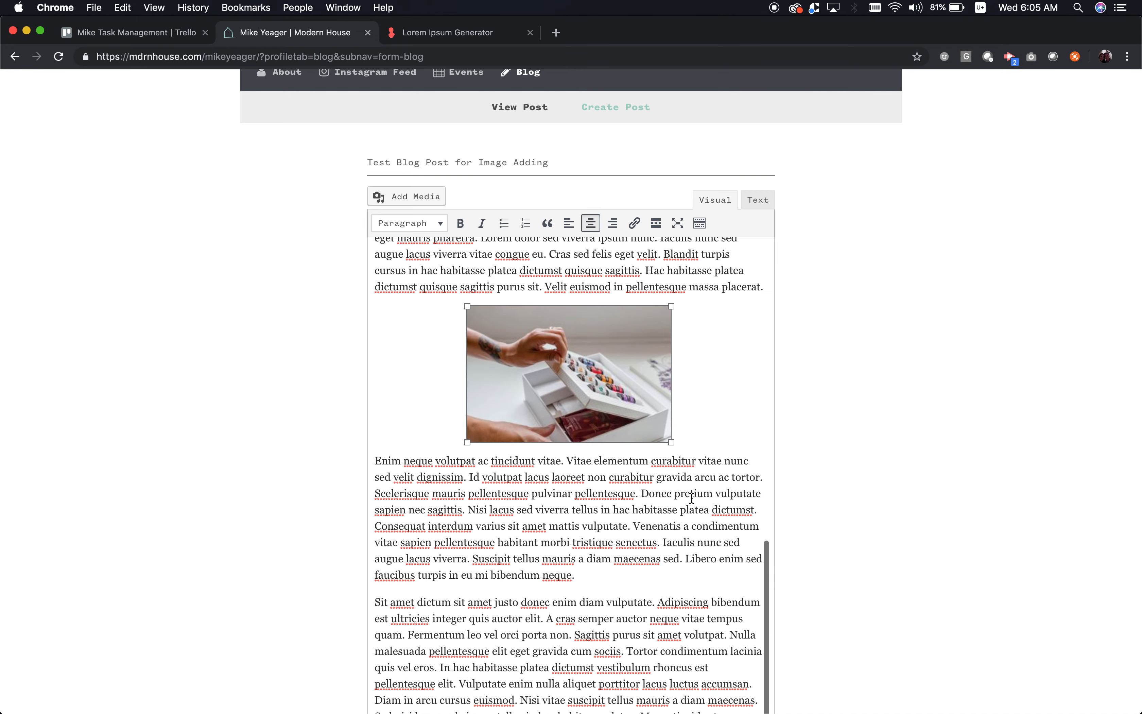
pyautogui.click(599, 567)
pyautogui.press('Return')
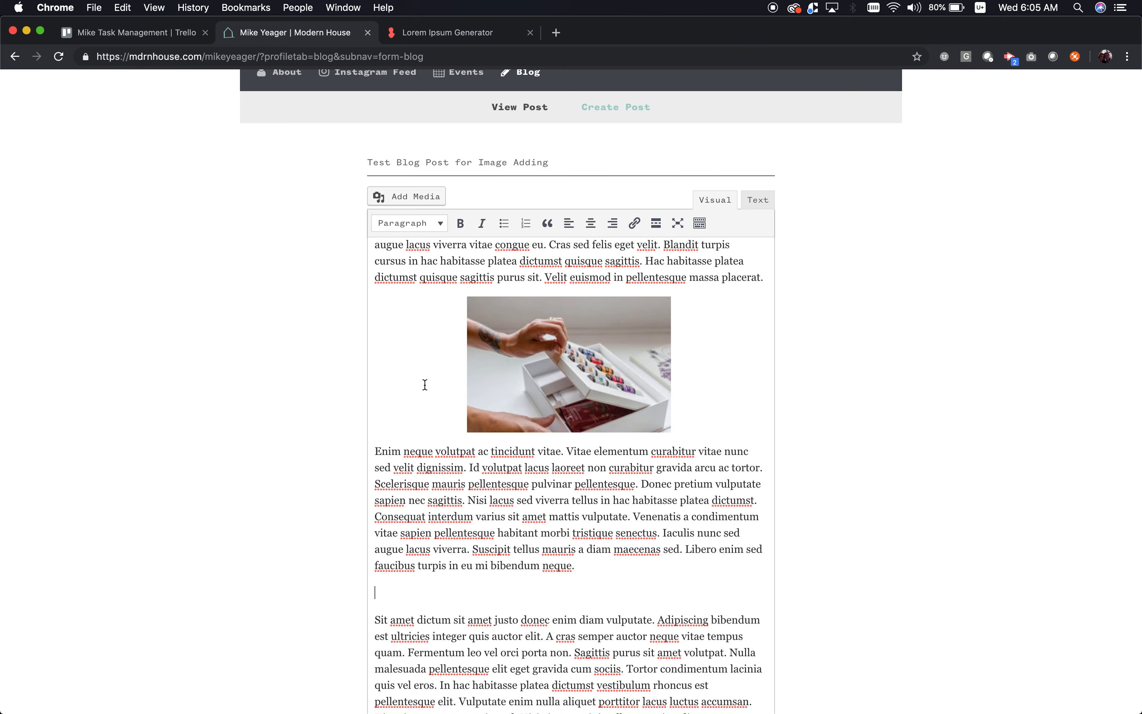
# - Insert the oil-bottles photo KLC-3926.jpg from the Media Library into the new paragraph
pyautogui.click(398, 204)
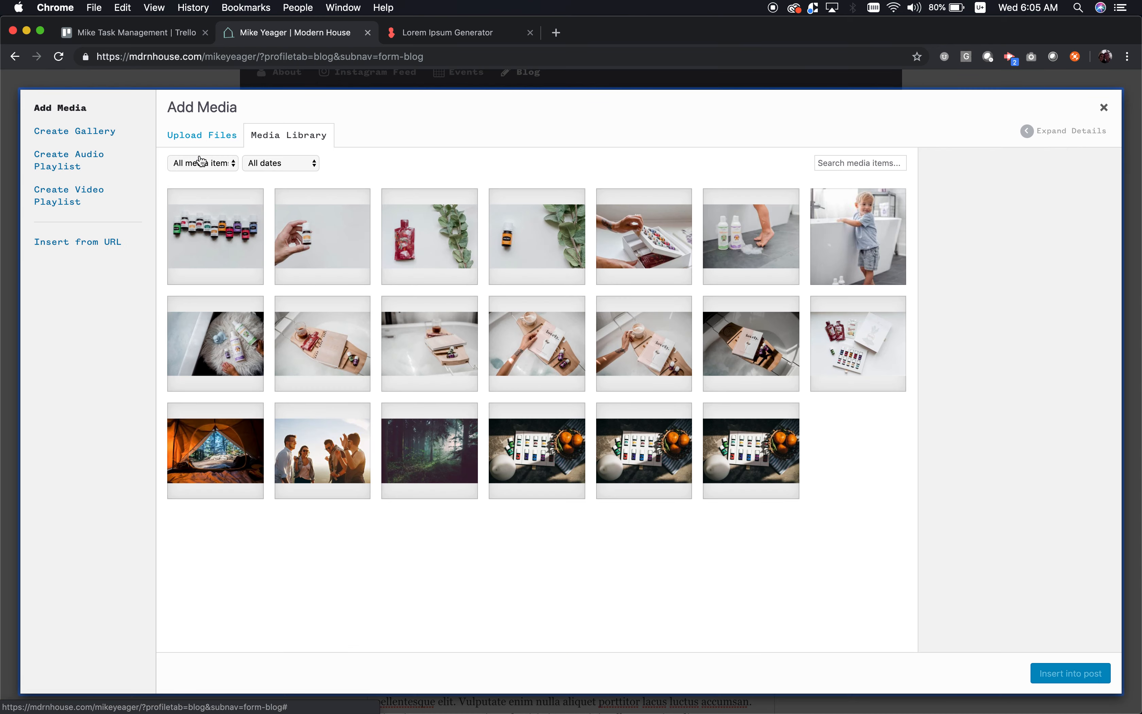
pyautogui.click(212, 235)
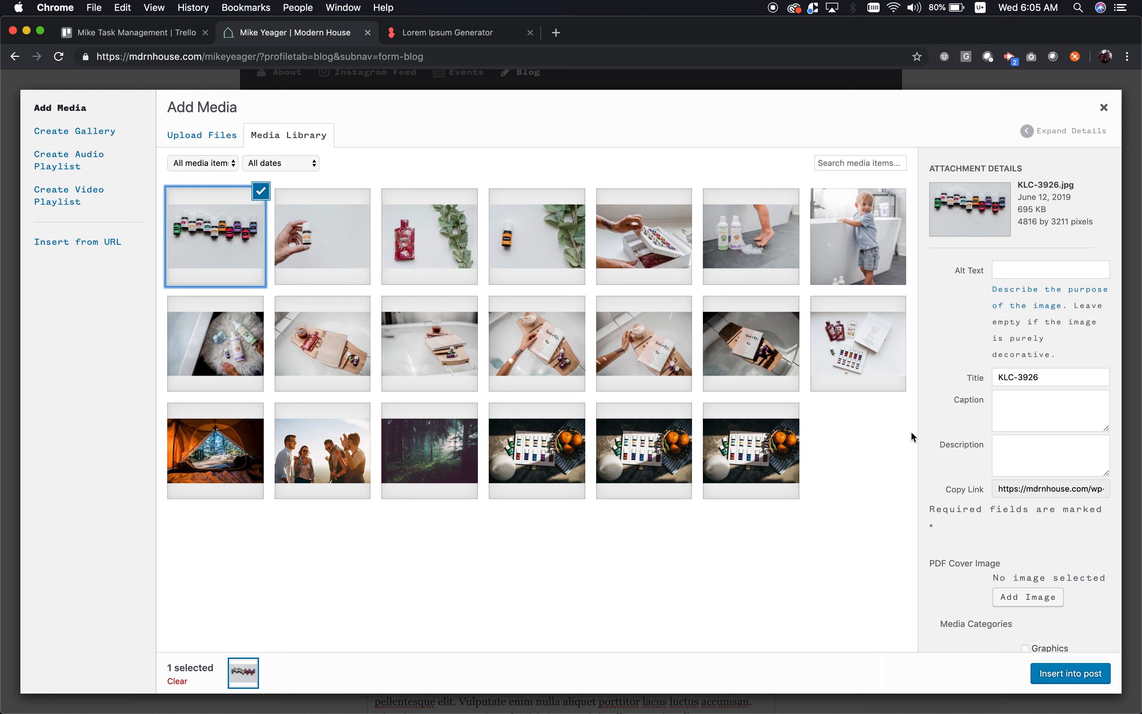
pyautogui.scroll(-3, 1062, 616)
pyautogui.click(1067, 672)
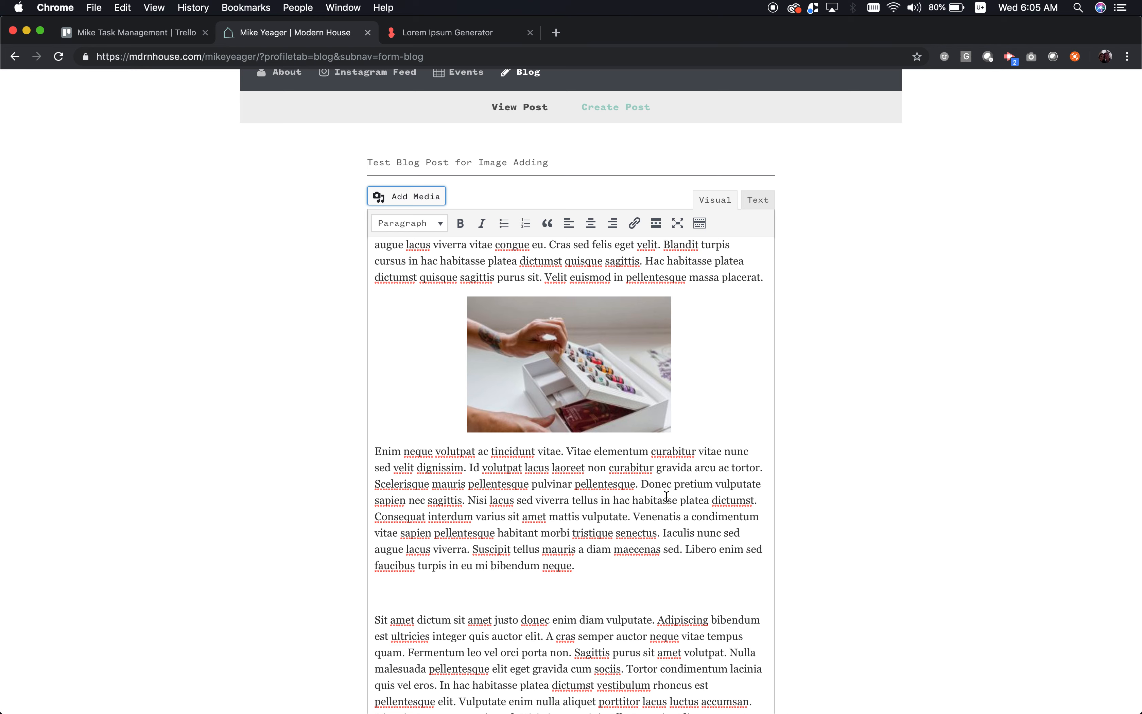
# - Center the inserted image and give it a custom size of 1200 × 800 px
pyautogui.click(571, 654)
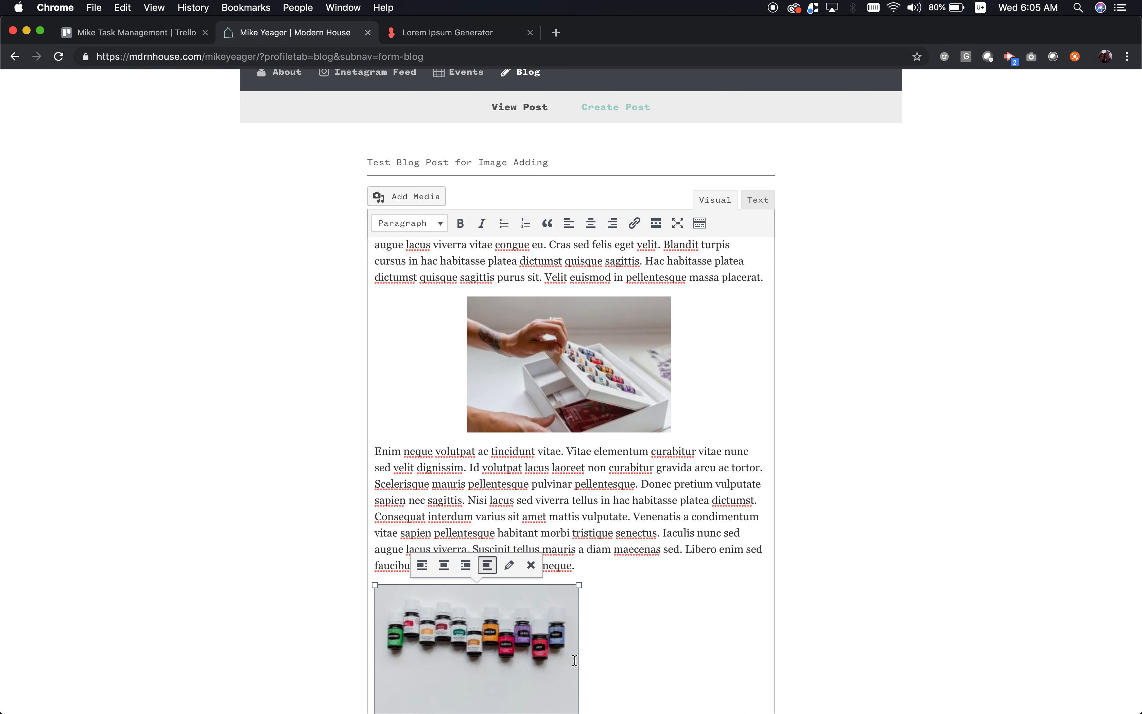
pyautogui.click(508, 566)
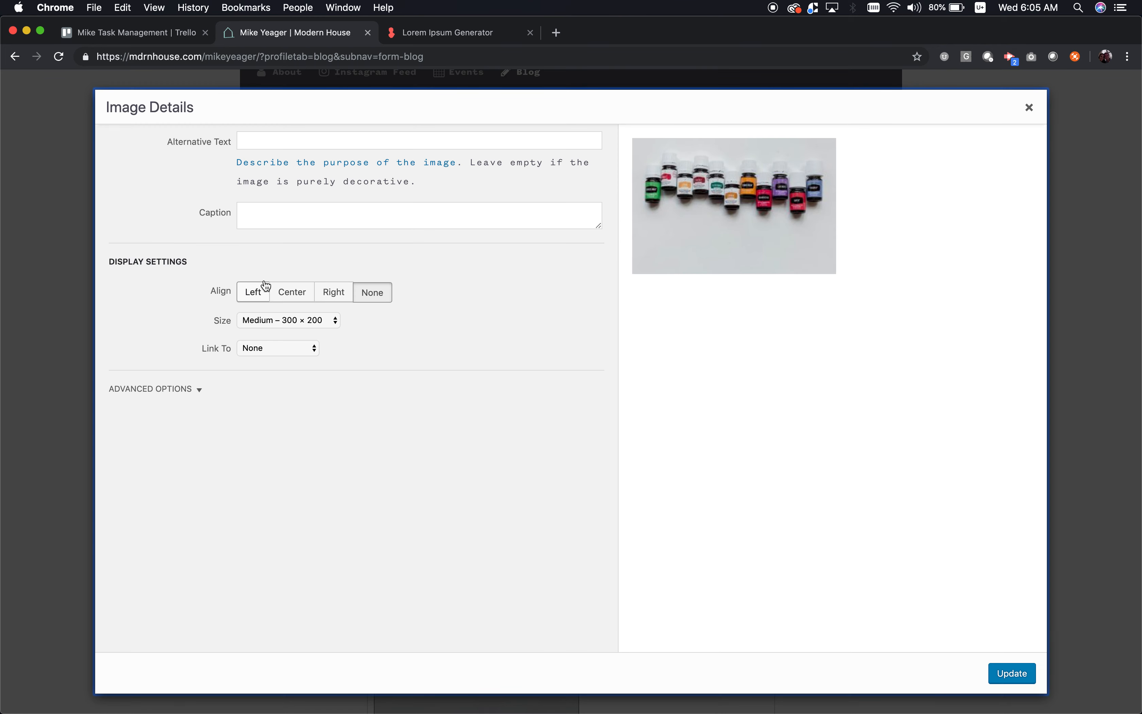
pyautogui.click(291, 295)
pyautogui.click(282, 317)
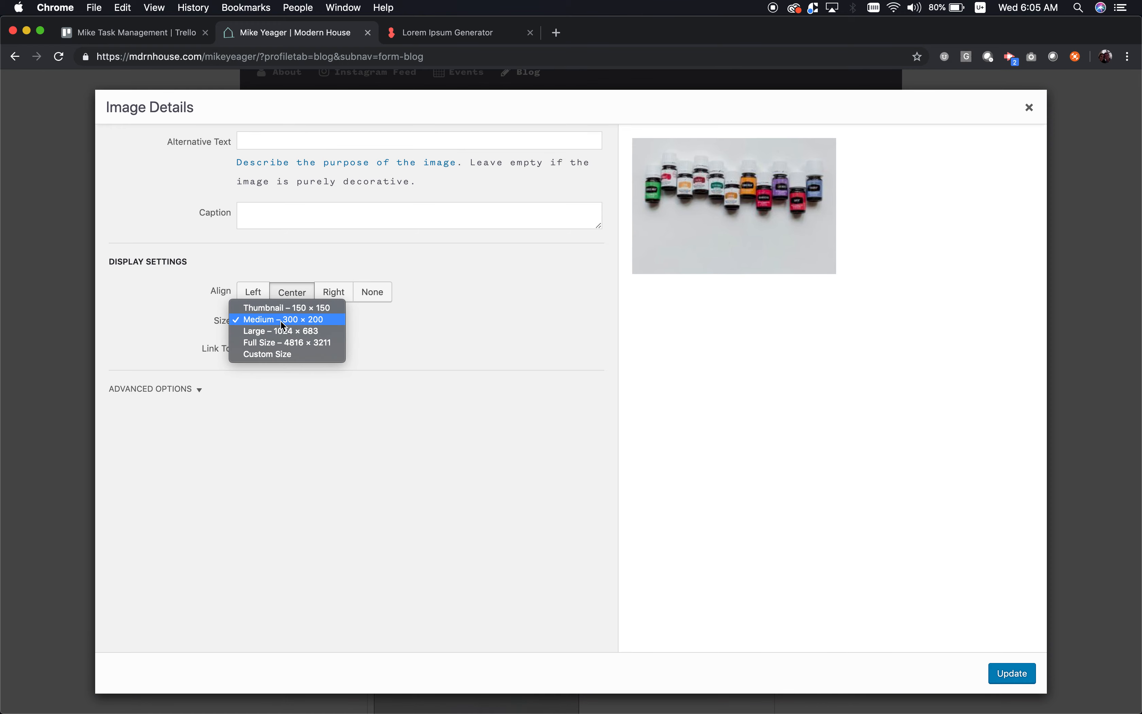
pyautogui.click(273, 359)
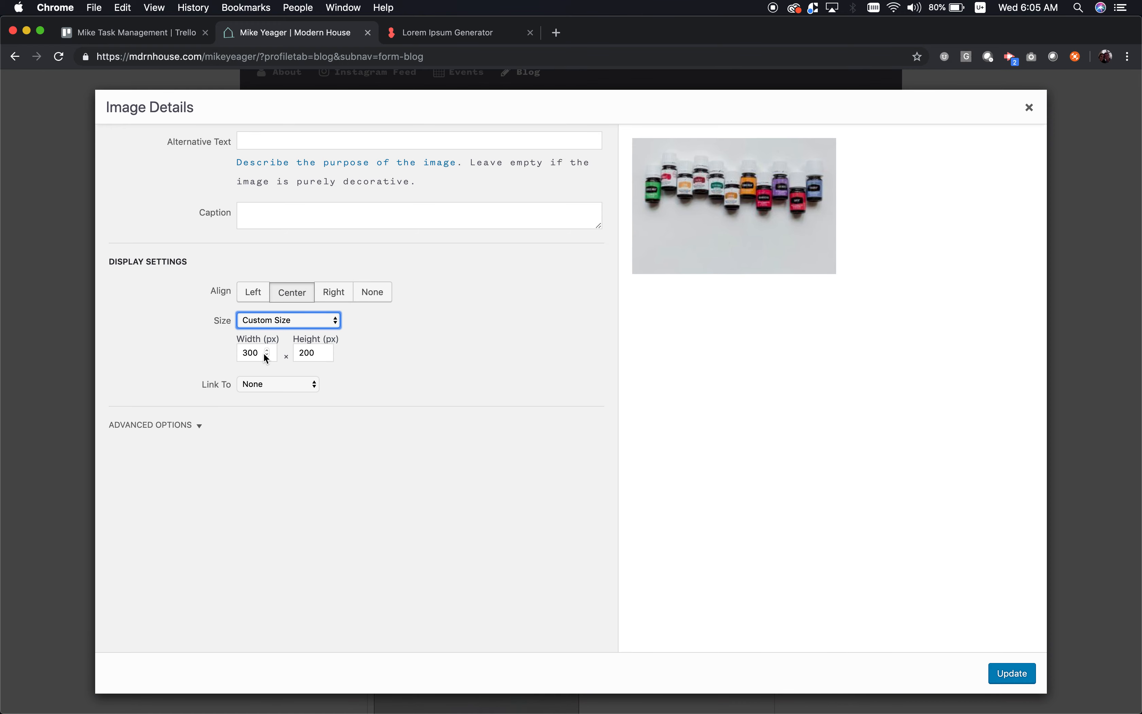
pyautogui.doubleClick(261, 353)
pyautogui.write('1200')
pyautogui.press('Tab')
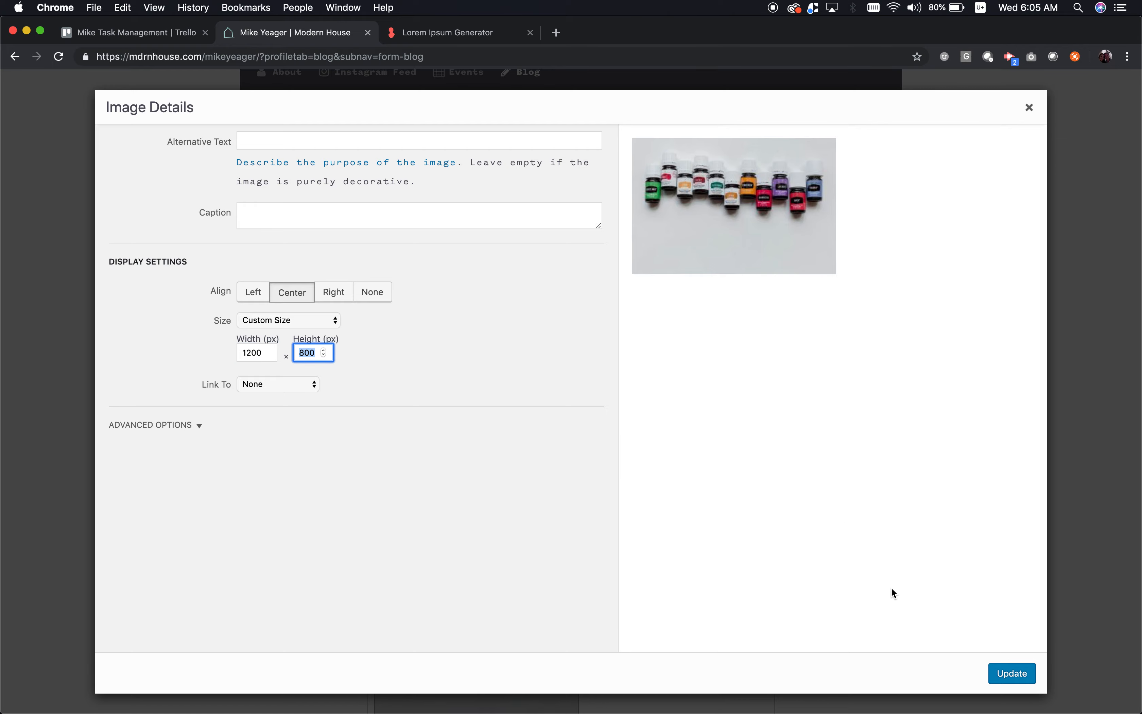
pyautogui.click(1017, 677)
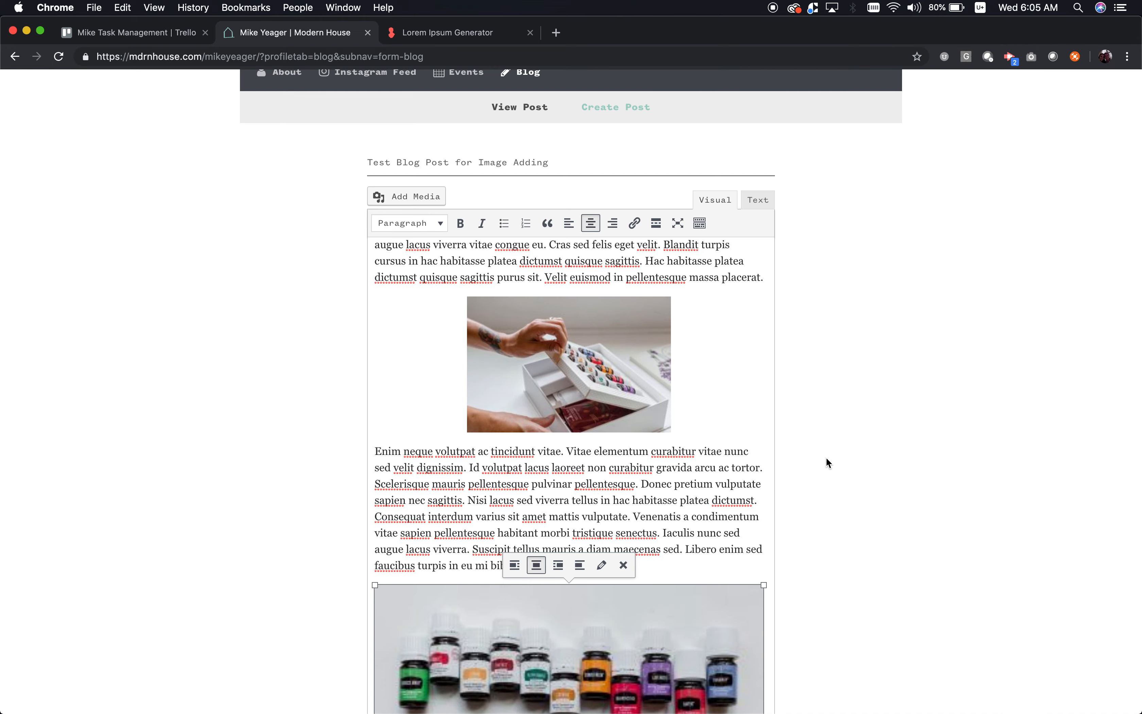
# - Submit the post and view the posts list showing it as Published
pyautogui.scroll(-10, 826, 457)
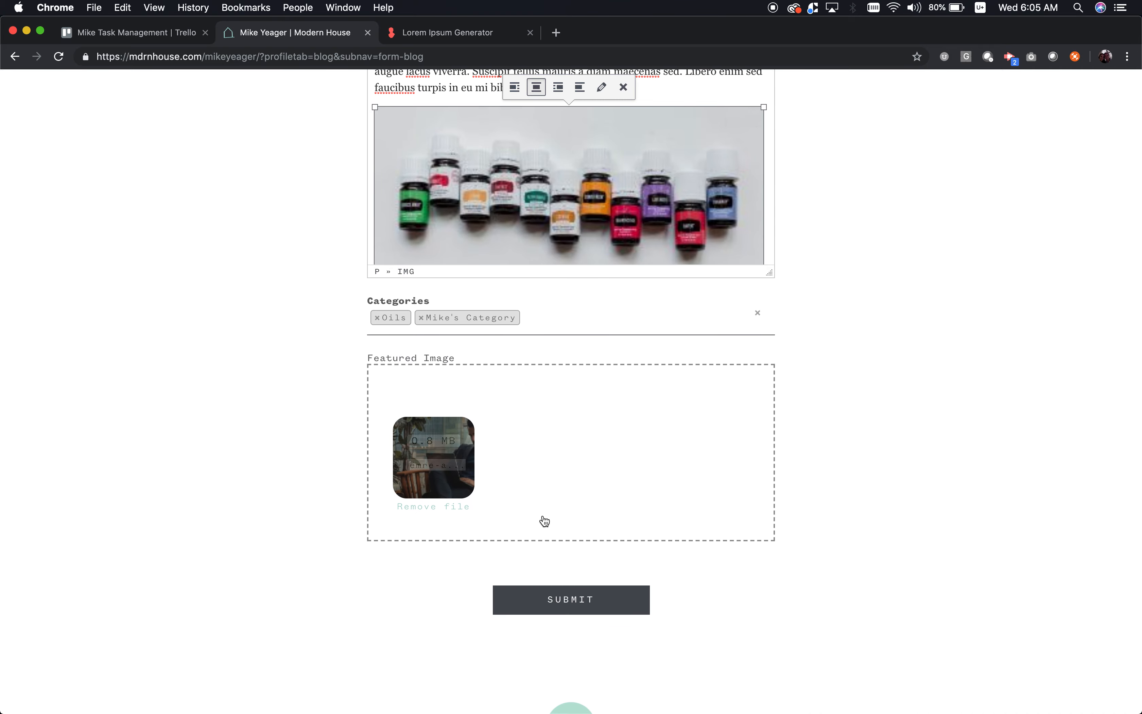
pyautogui.click(579, 603)
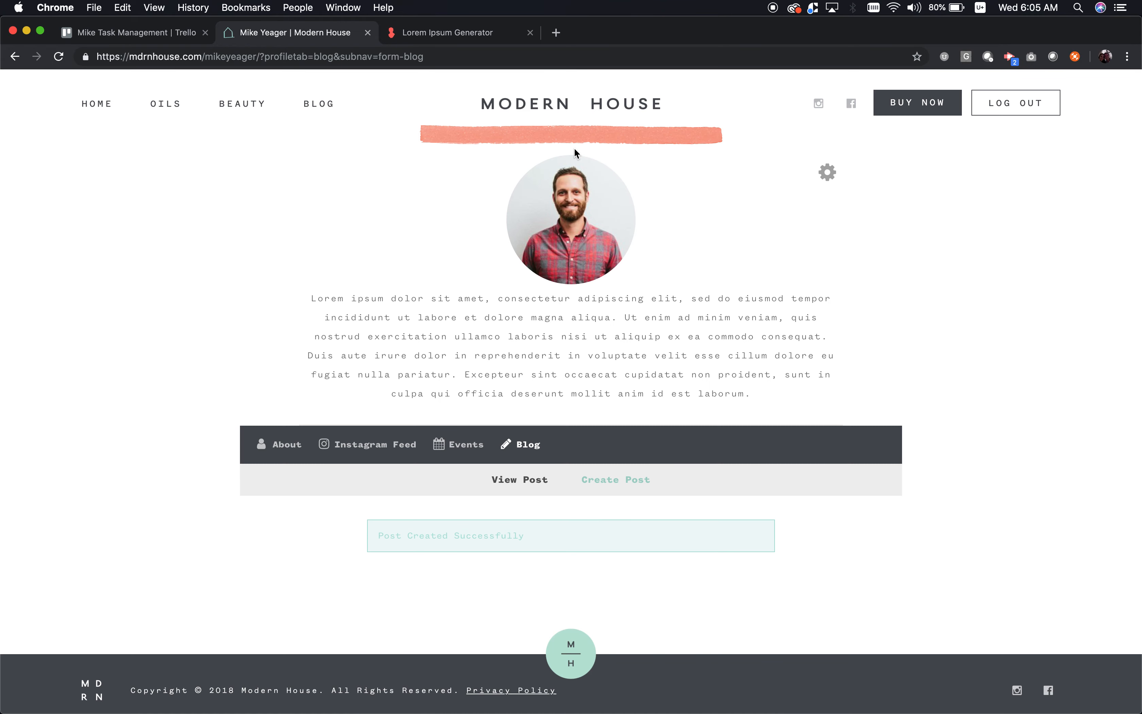
pyautogui.click(507, 478)
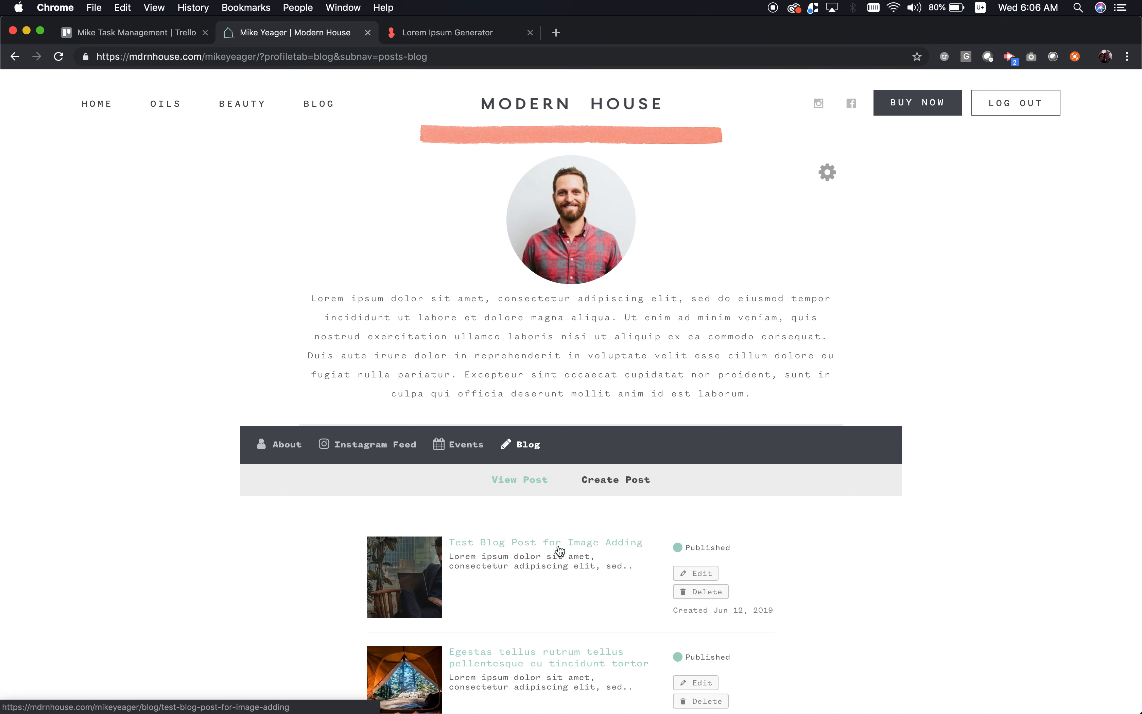
# - From the public website's recent blog posts, open Test Blog Post for Image Adding via read more
pyautogui.click(827, 174)
pyautogui.click(820, 233)
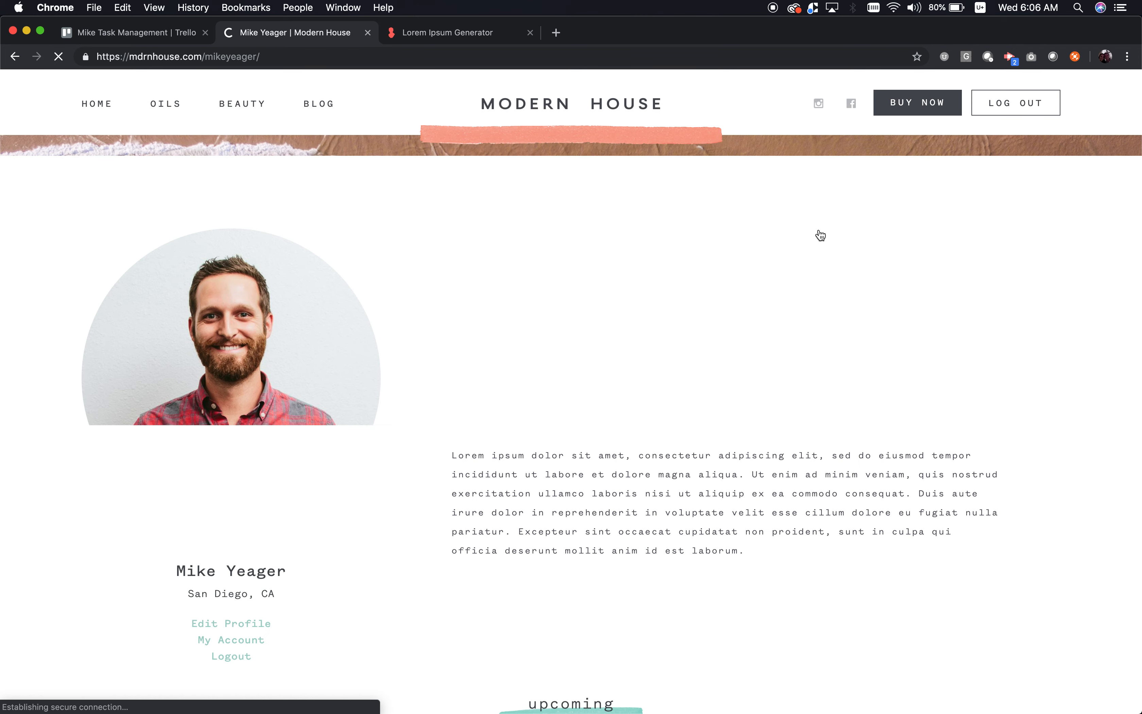
pyautogui.scroll(-1, 594, 427)
pyautogui.scroll(-20, 595, 427)
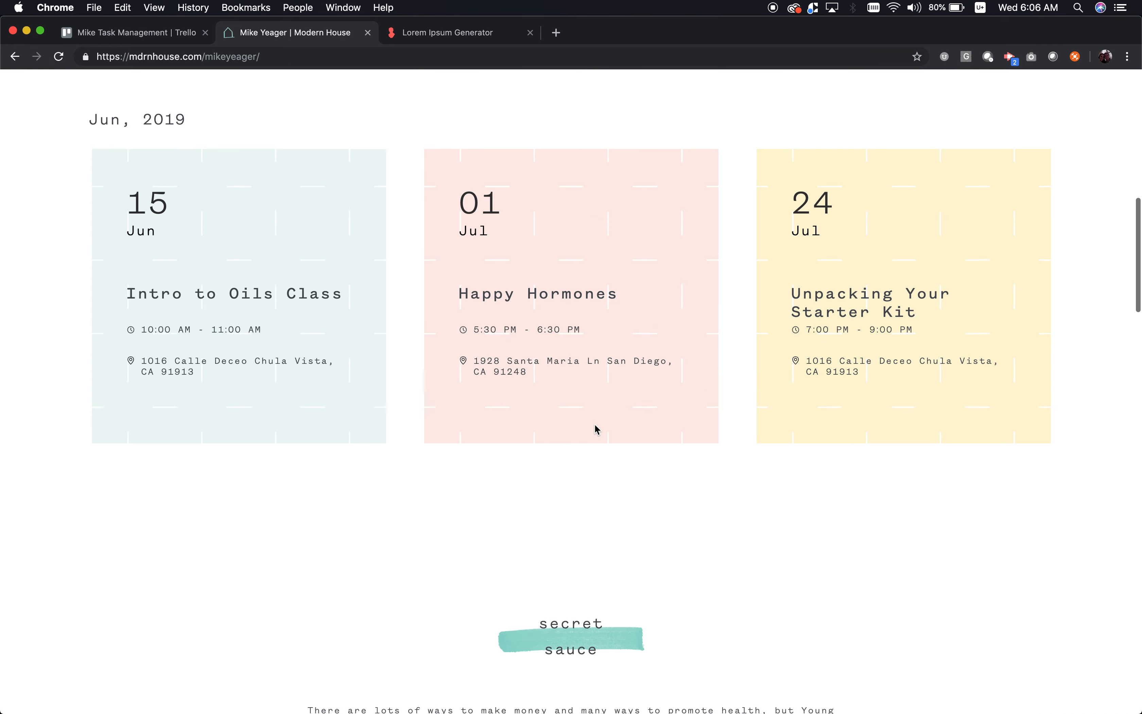
pyautogui.scroll(-10, 596, 429)
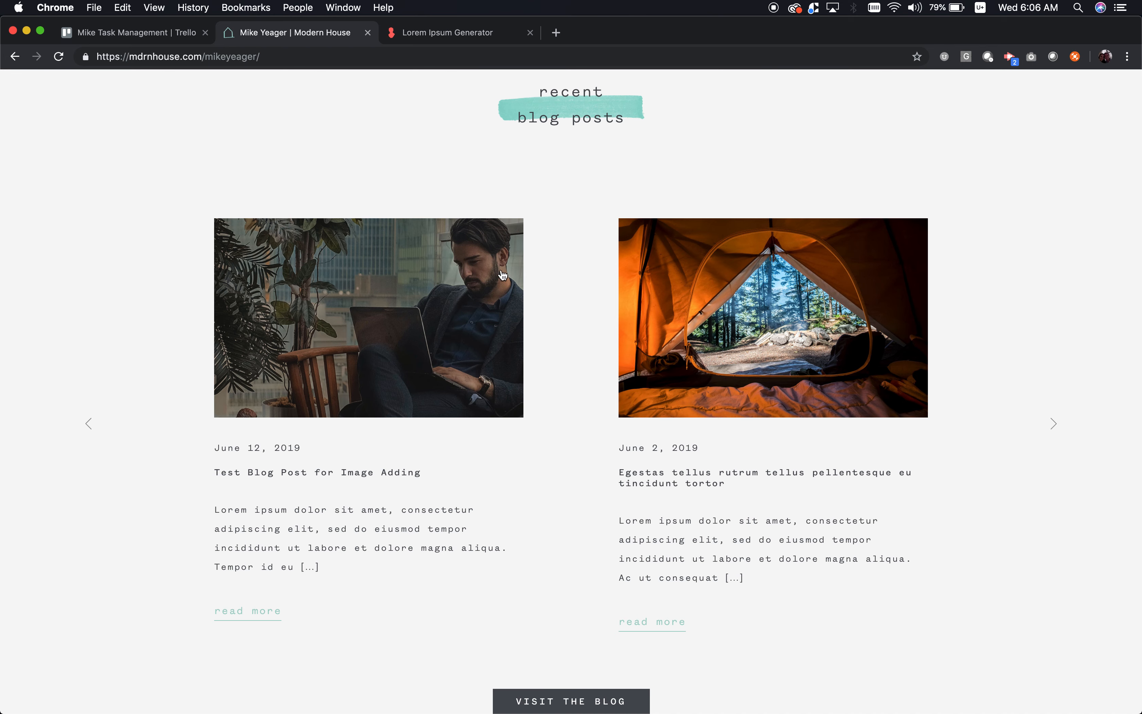
pyautogui.scroll(-2, 418, 493)
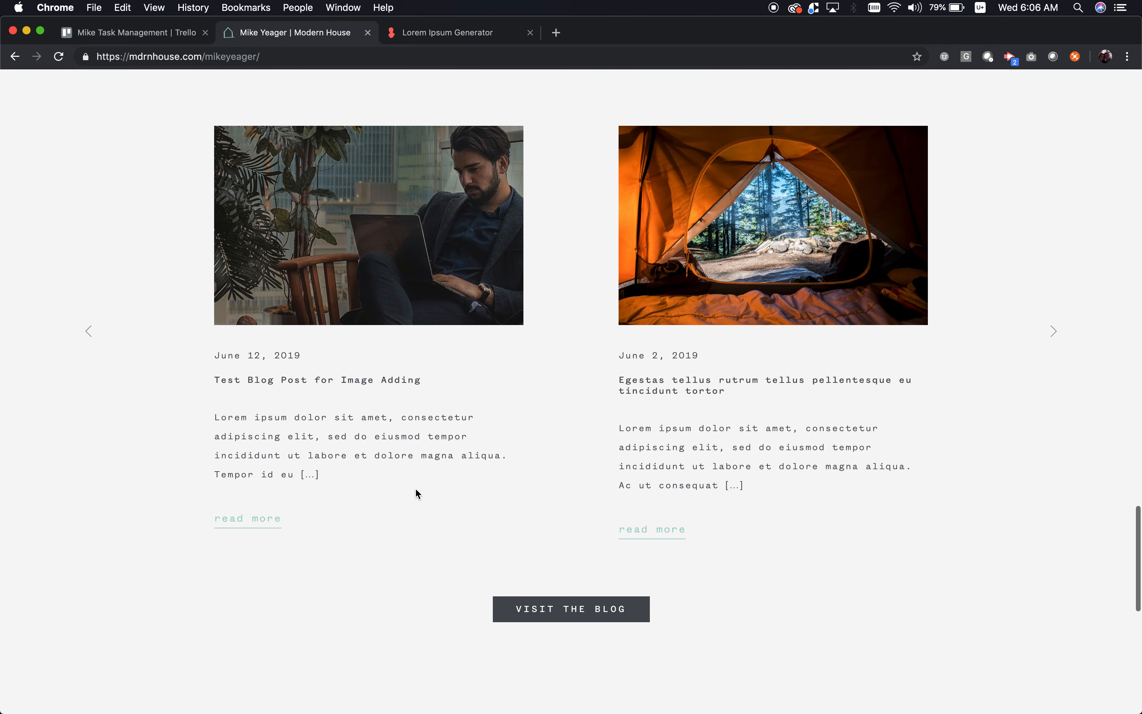
pyautogui.click(250, 527)
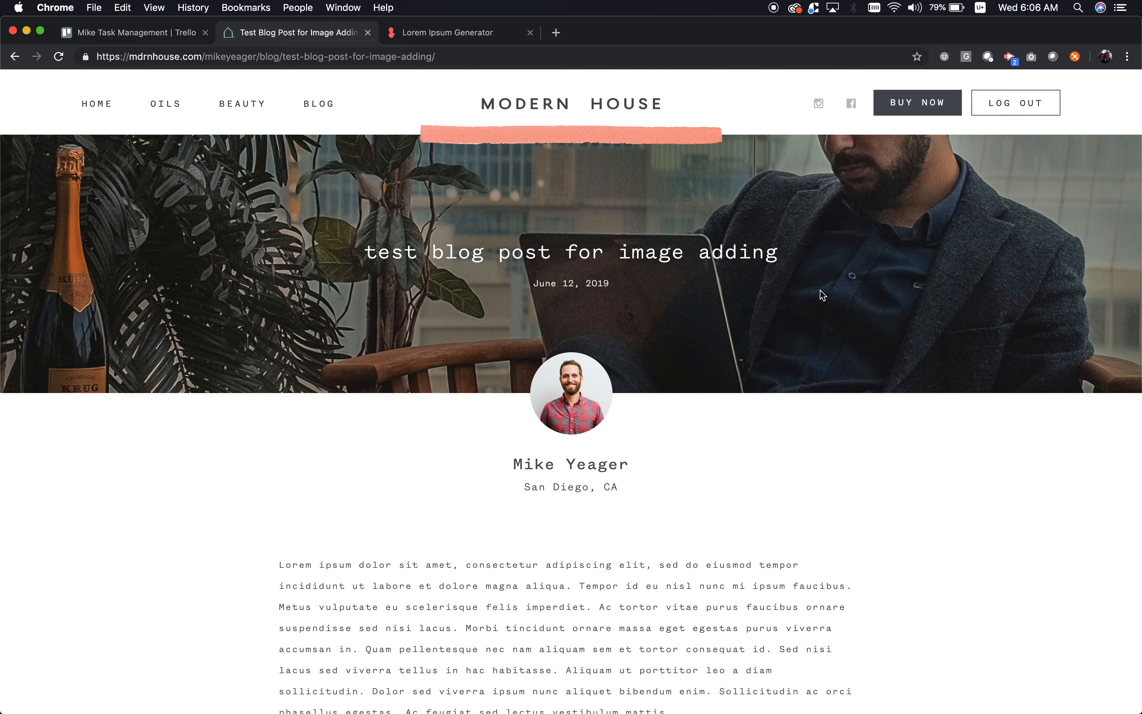
pyautogui.scroll(-10, 819, 290)
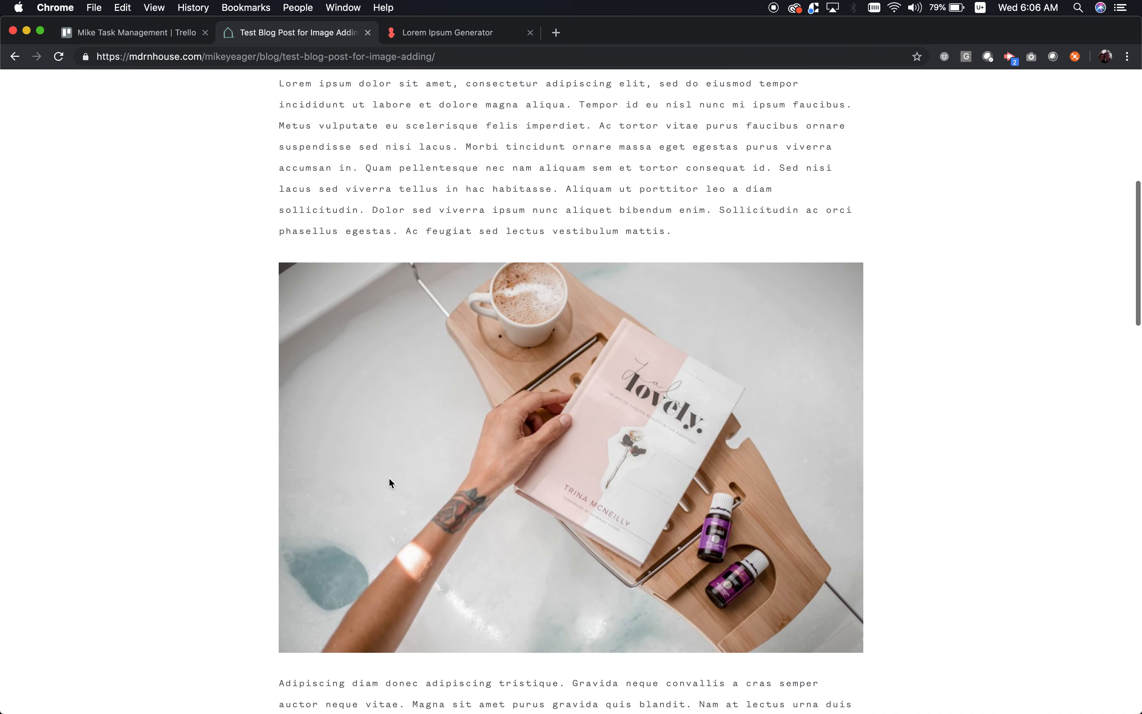
pyautogui.scroll(4, 613, 314)
pyautogui.scroll(-17, 613, 314)
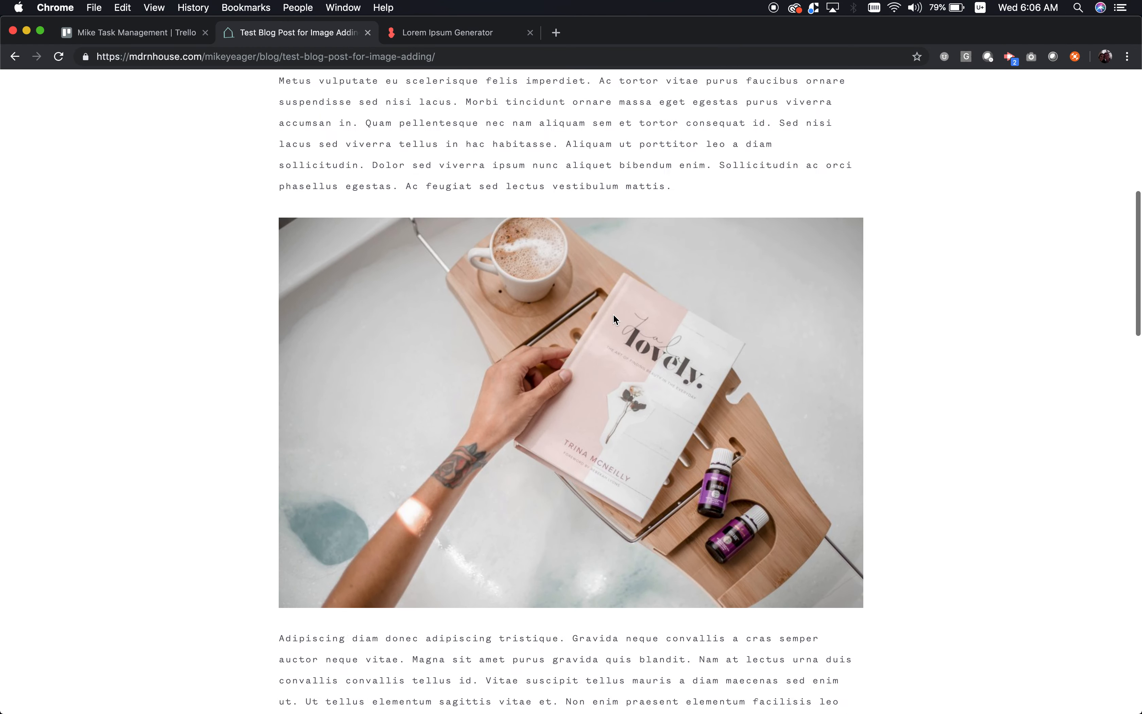
pyautogui.scroll(-6, 613, 315)
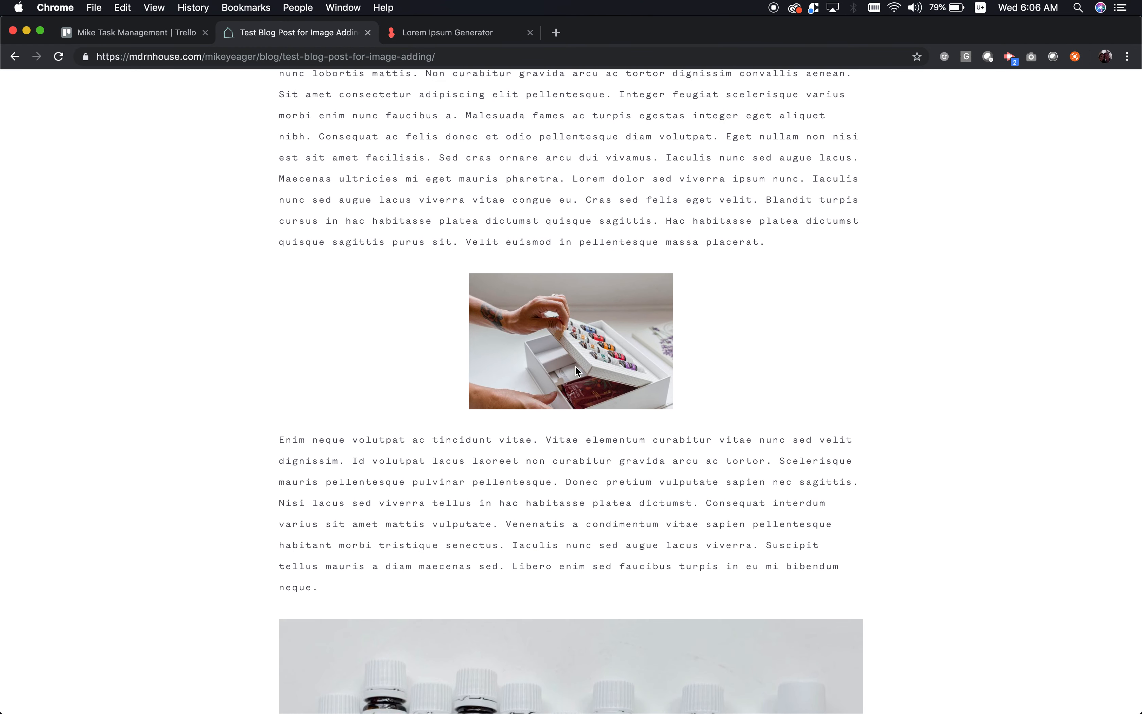
pyautogui.scroll(-8, 577, 371)
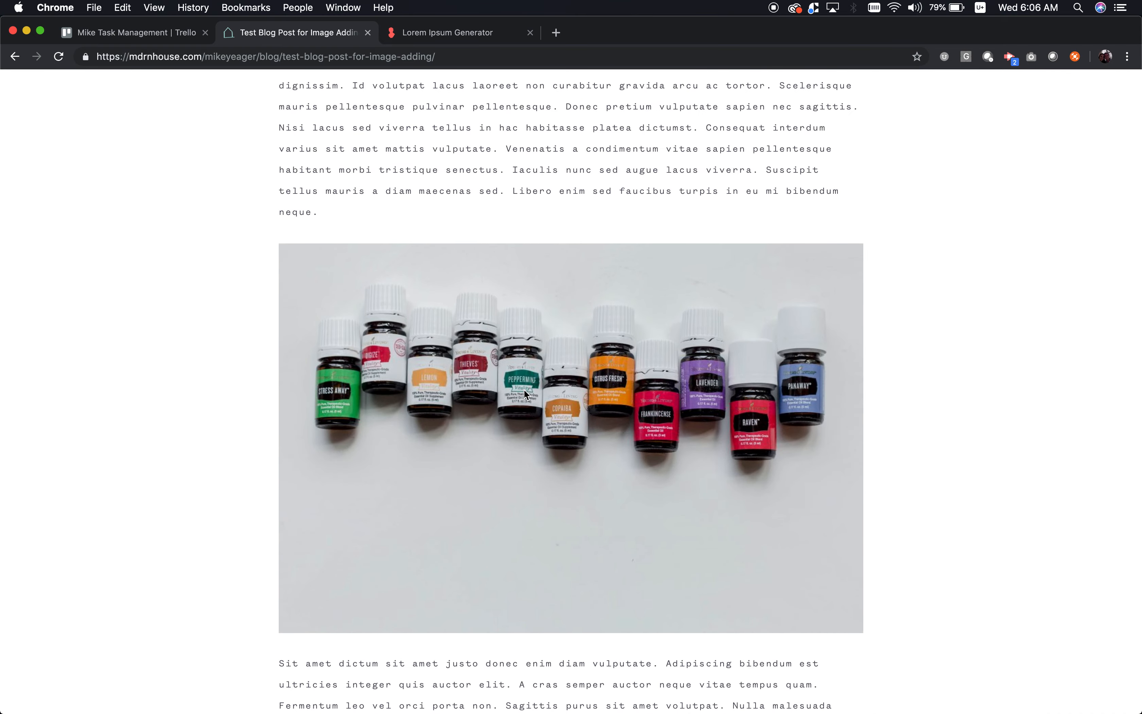
pyautogui.scroll(-9, 524, 389)
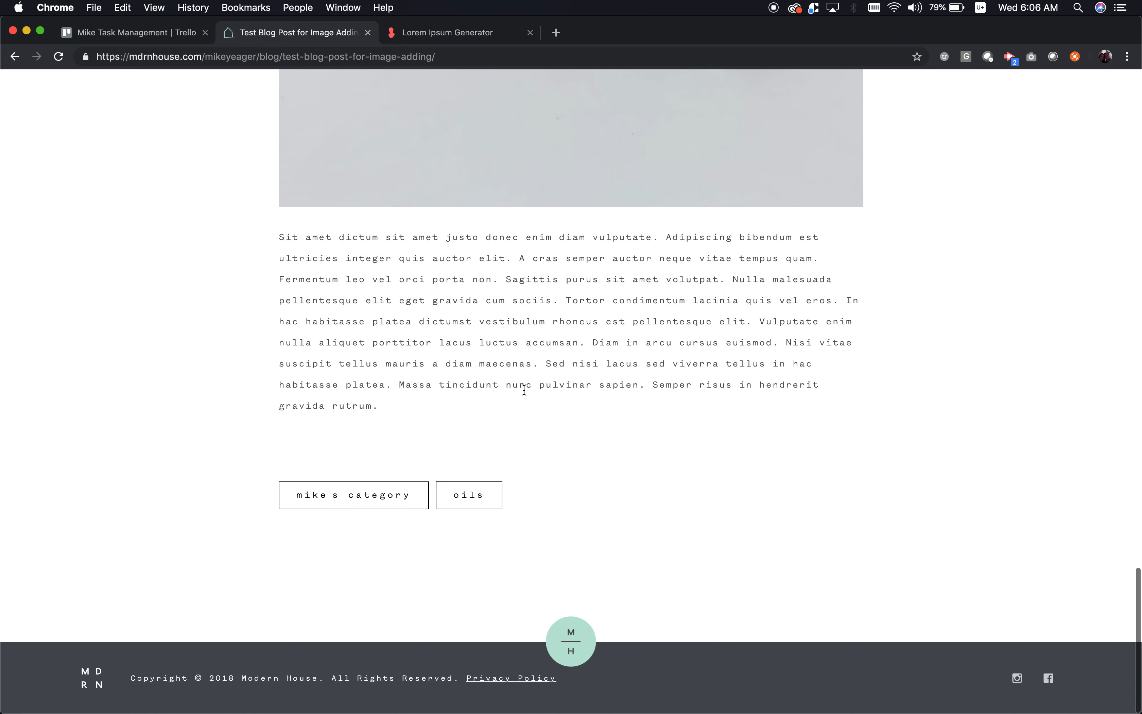
pyautogui.scroll(20, 524, 389)
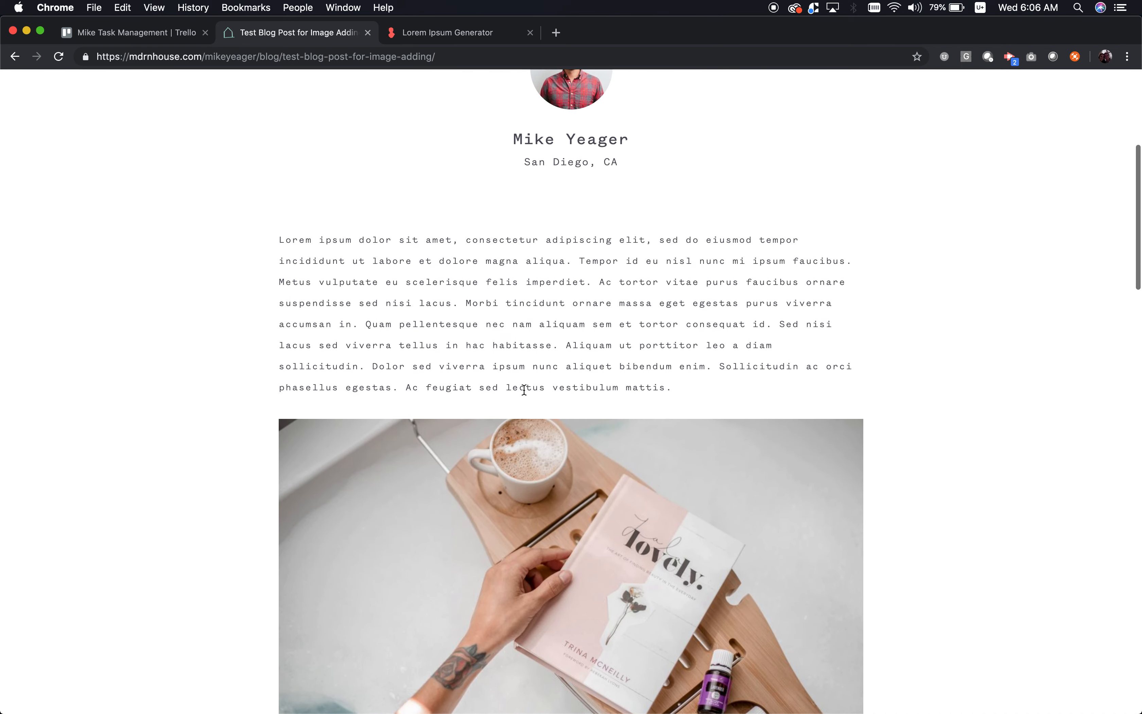
pyautogui.scroll(7, 524, 390)
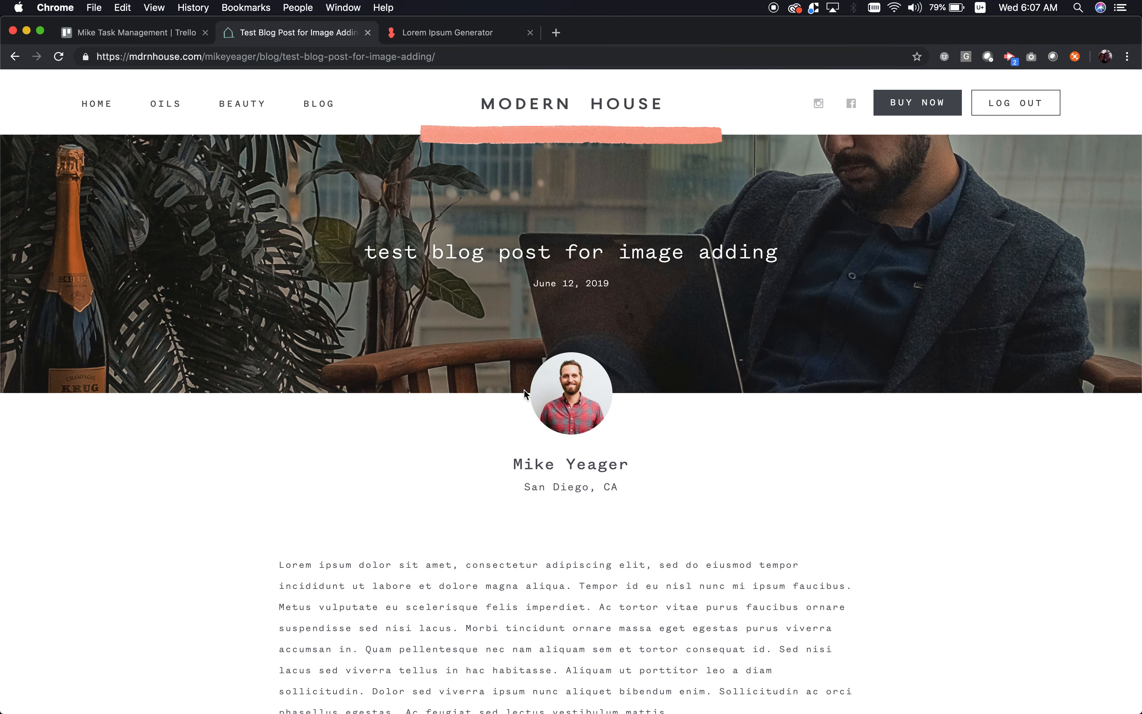